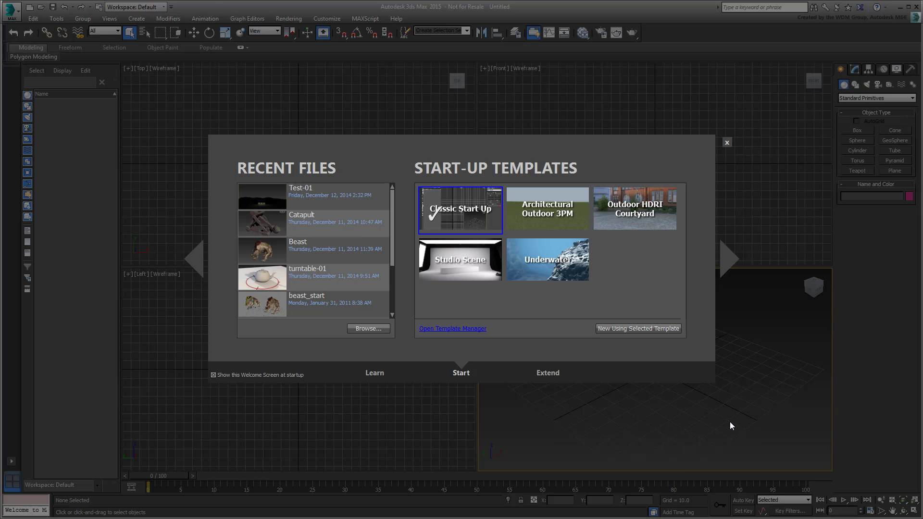
Close the welcome screen and reset the scene to its default state
left_click(726, 143)
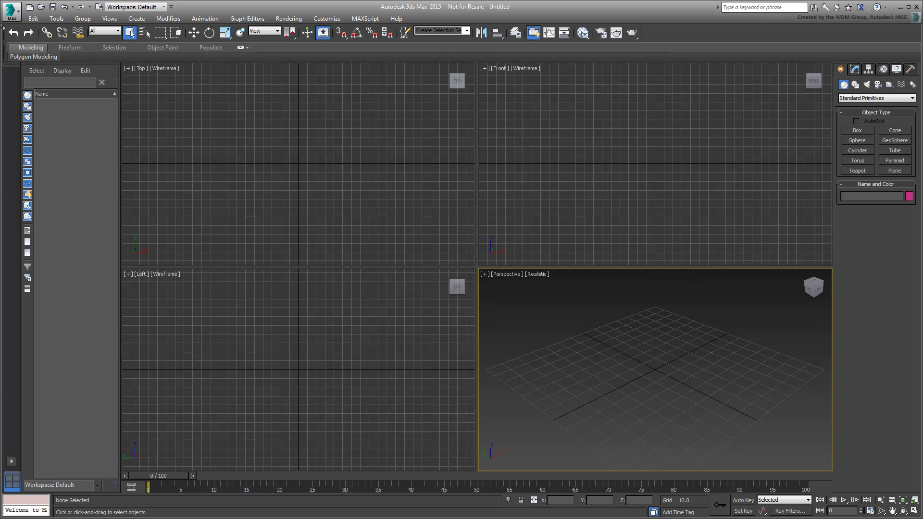
left_click(12, 15)
left_click(25, 55)
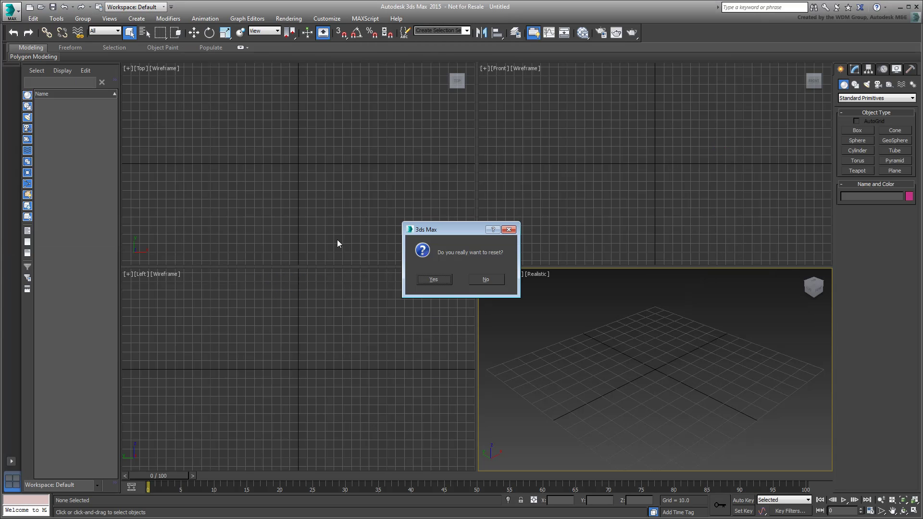
left_click(445, 283)
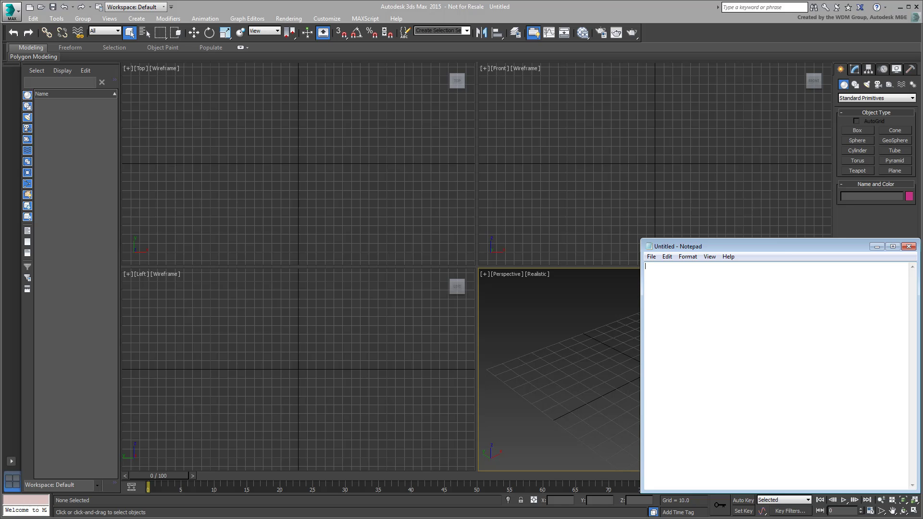
Configure the scene units with inches as the system unit and Generic Units as the display unit
left_click(326, 18)
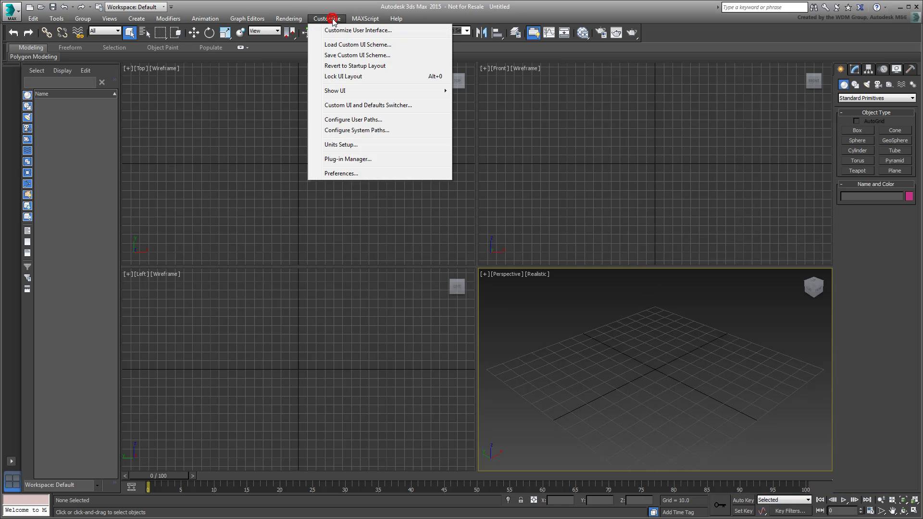
left_click(362, 145)
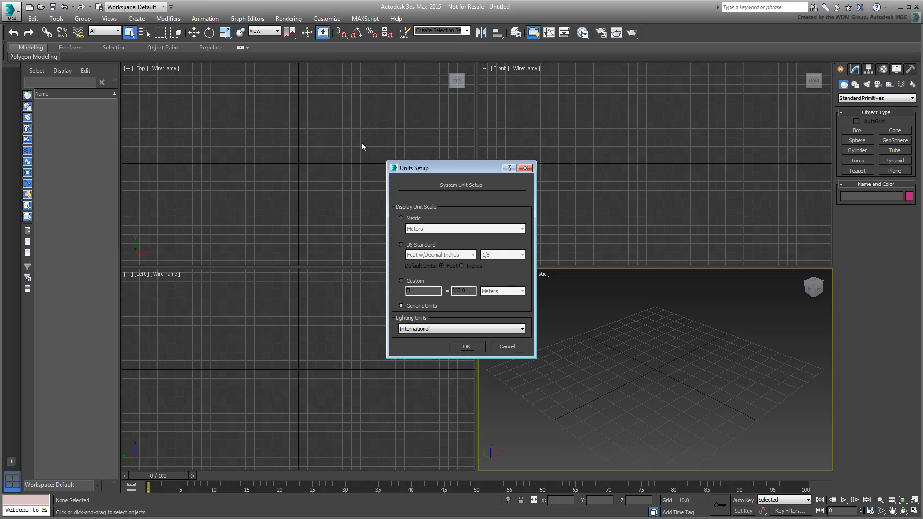
left_click(490, 186)
left_click(513, 231)
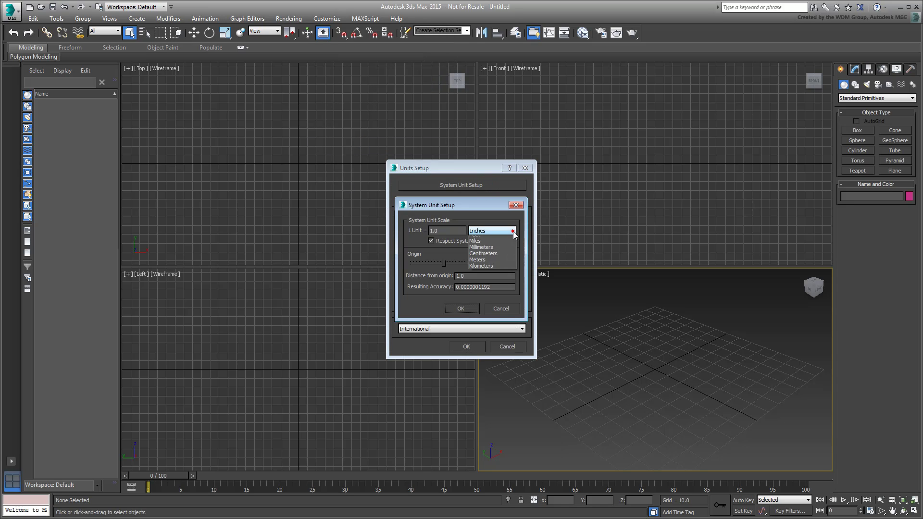
left_click(498, 240)
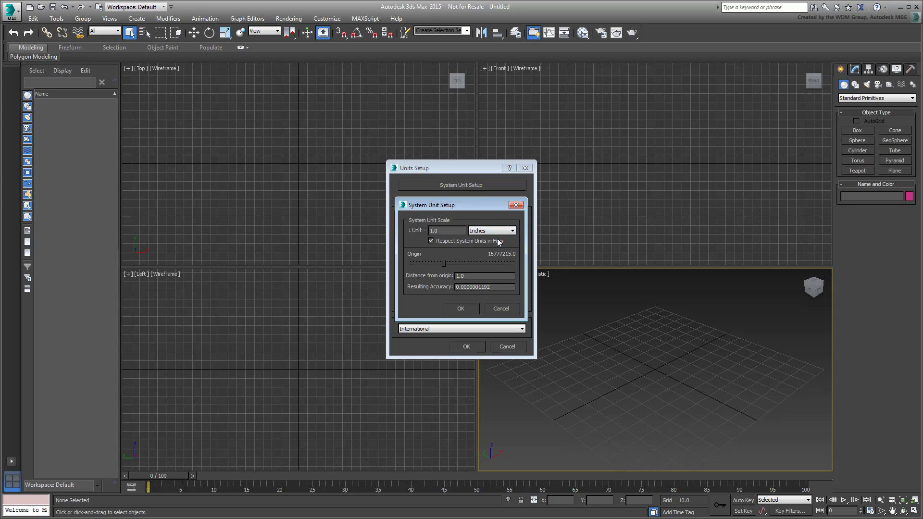
left_click(460, 310)
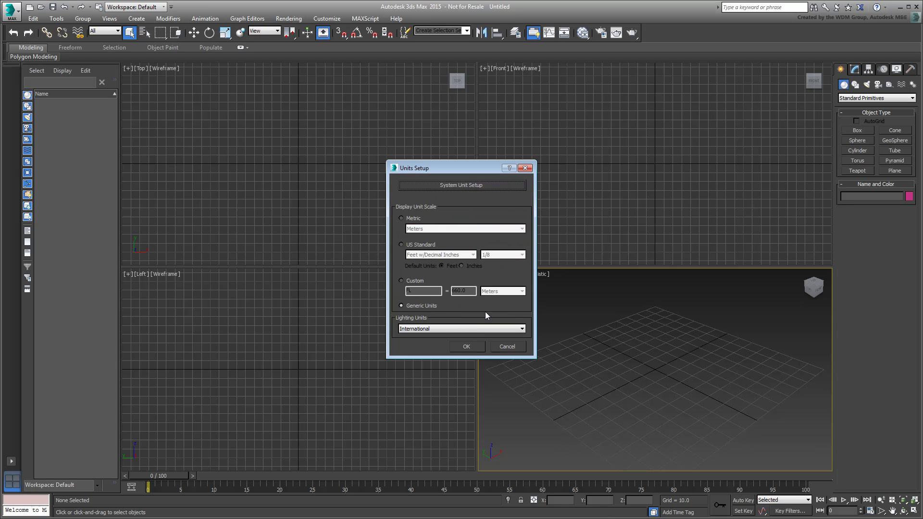
left_click(414, 307)
left_click(465, 346)
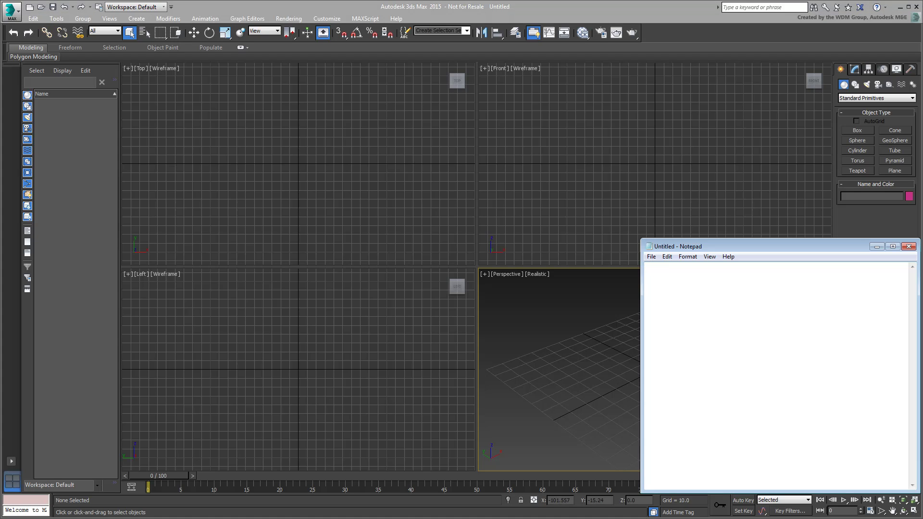
In Notepad, write "Simple Scene that renders an AO pass on all objects.", a blank line, "System Units: Inches" and "Display Units: Generic"
type("System Units: Inches")
key("Return")
type("Display Units: Generic")
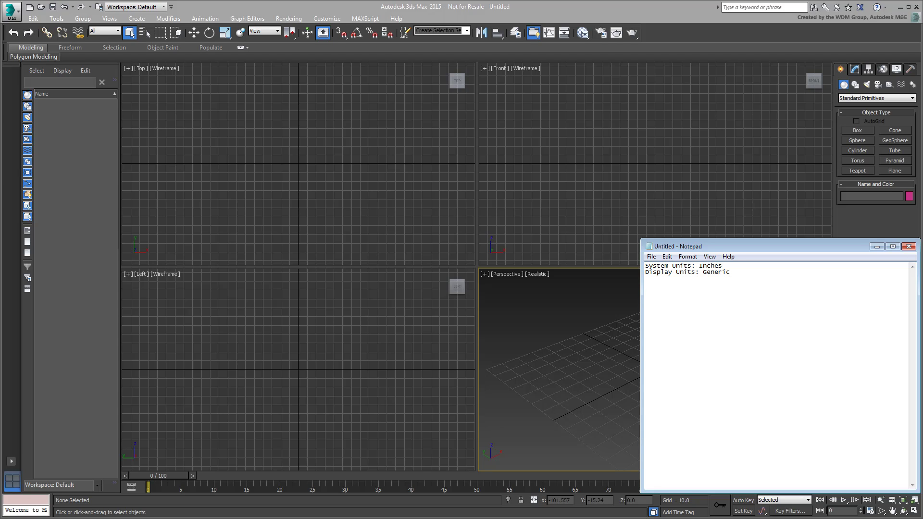
key("Return")
key("Return")
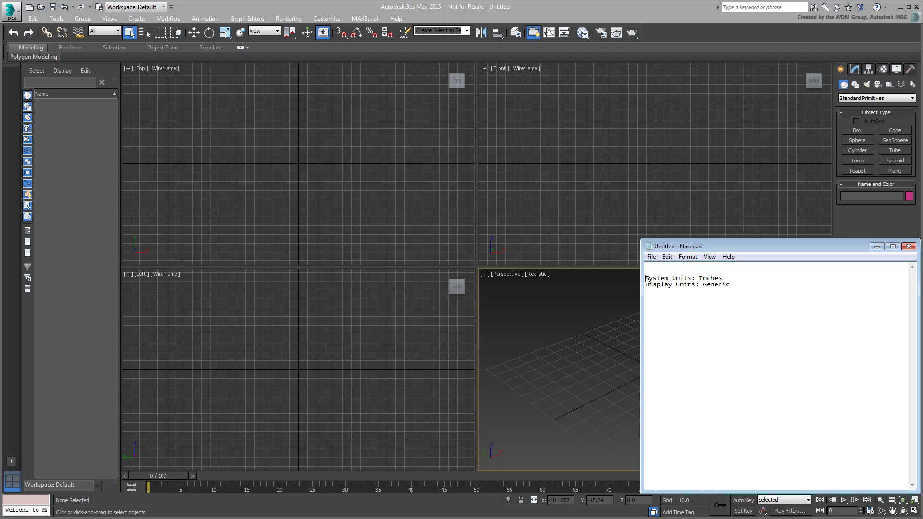
type("Simple Scene that renders an AO pass on all objects.")
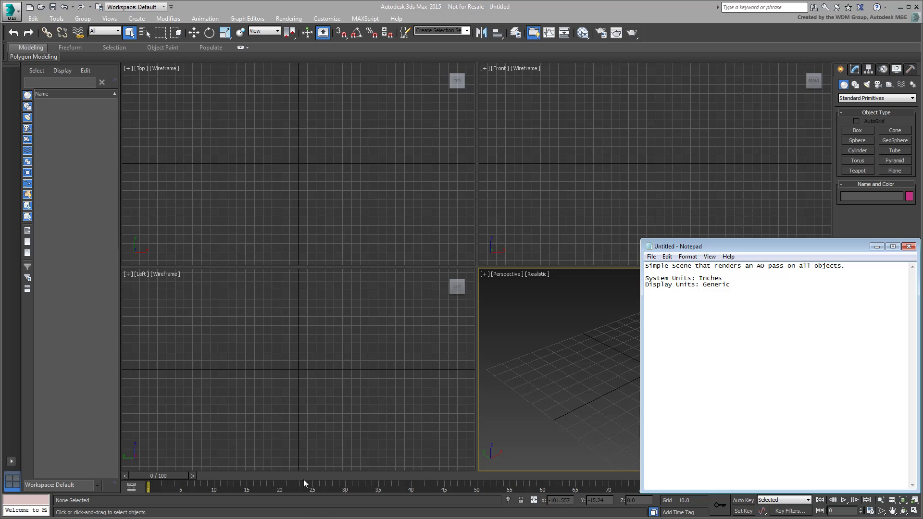
Create a plane over the grid in the Perspective viewport with length and width of 120
left_click(894, 172)
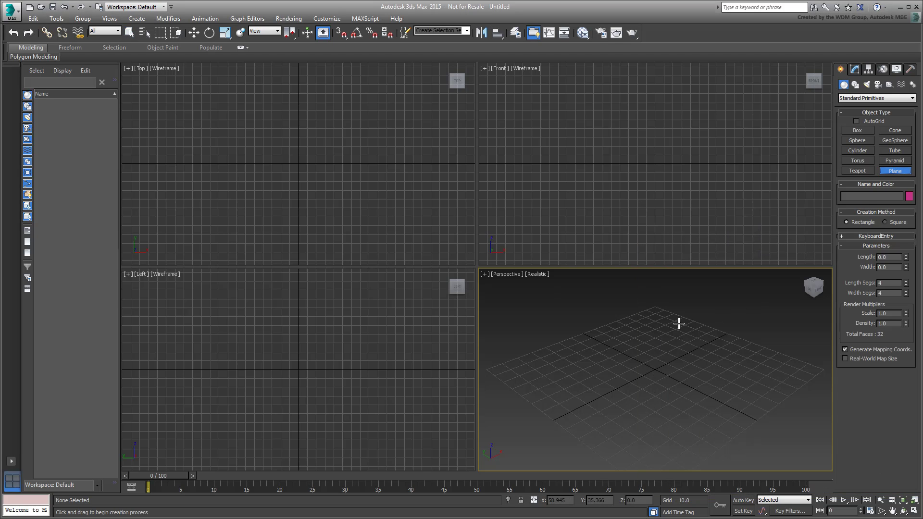
left_click(655, 308)
left_click_drag(654, 308, 672, 471)
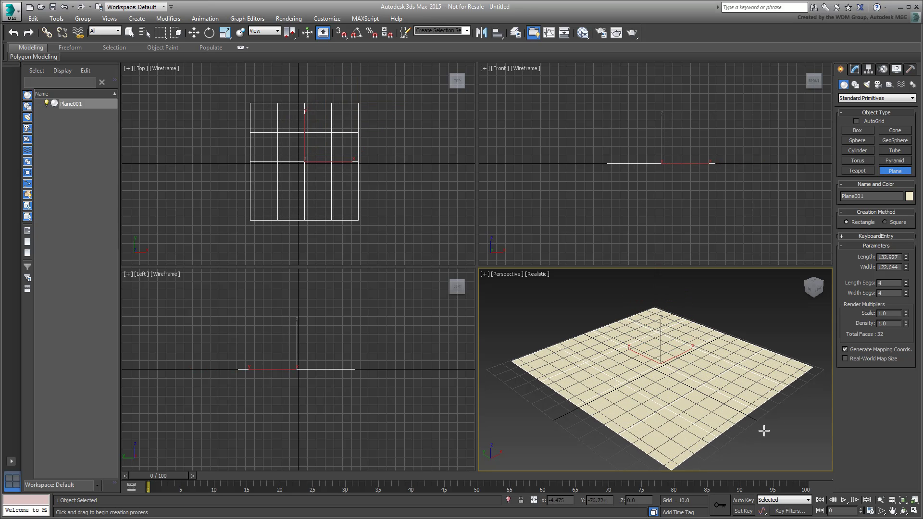
left_click(893, 257)
type("120")
key("Tab")
type("120")
key("Return")
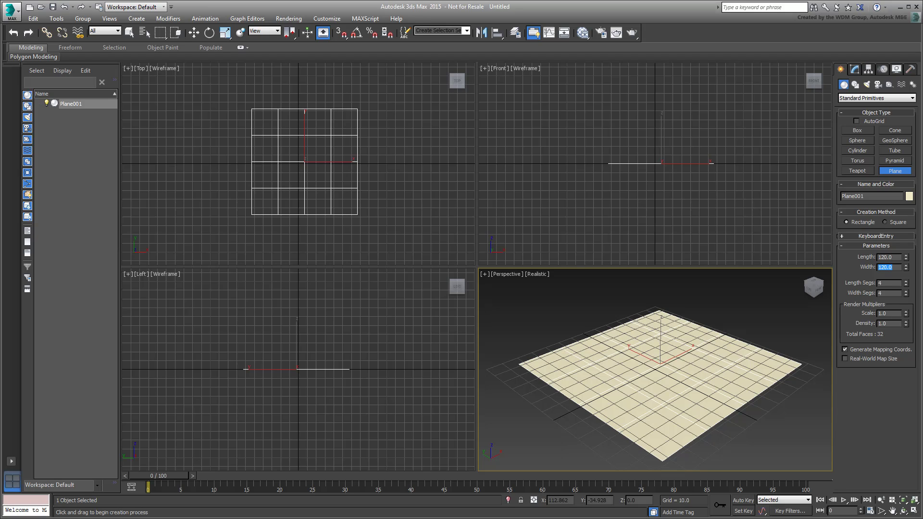
Move the plane to the world origin at X 0 and Y 0, and maximize the Perspective viewport
left_click(193, 33)
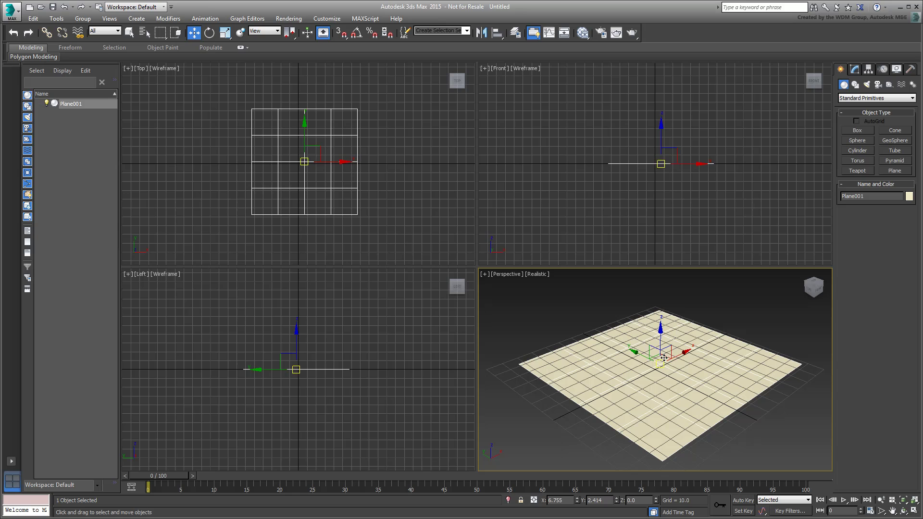
left_click_drag(663, 358, 657, 356)
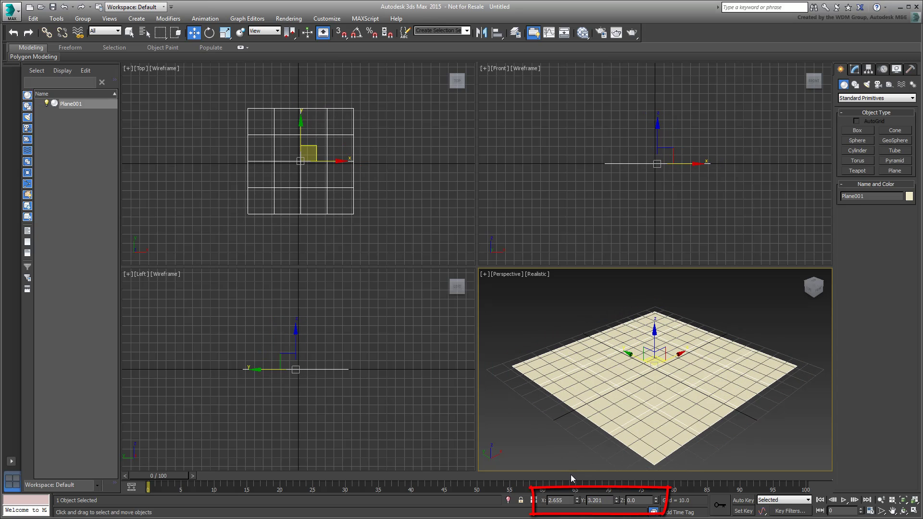
right_click(576, 501)
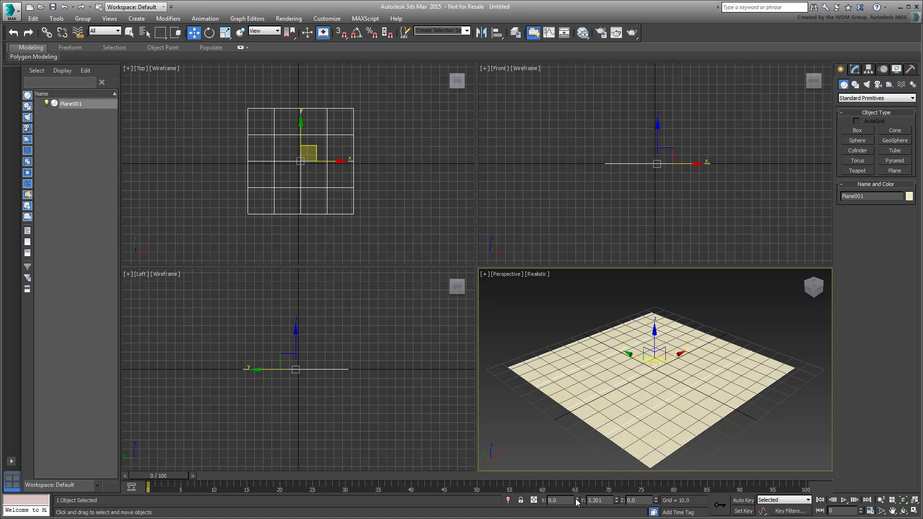
right_click(617, 500)
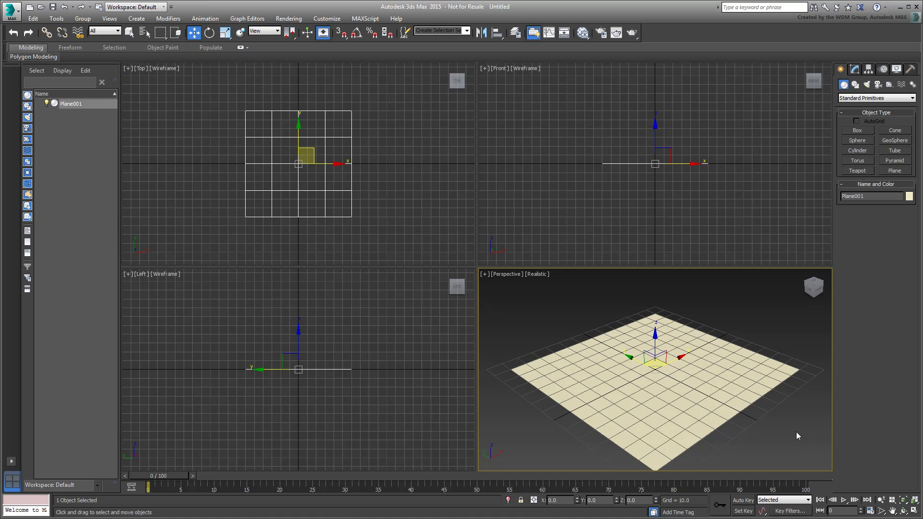
key("alt+w")
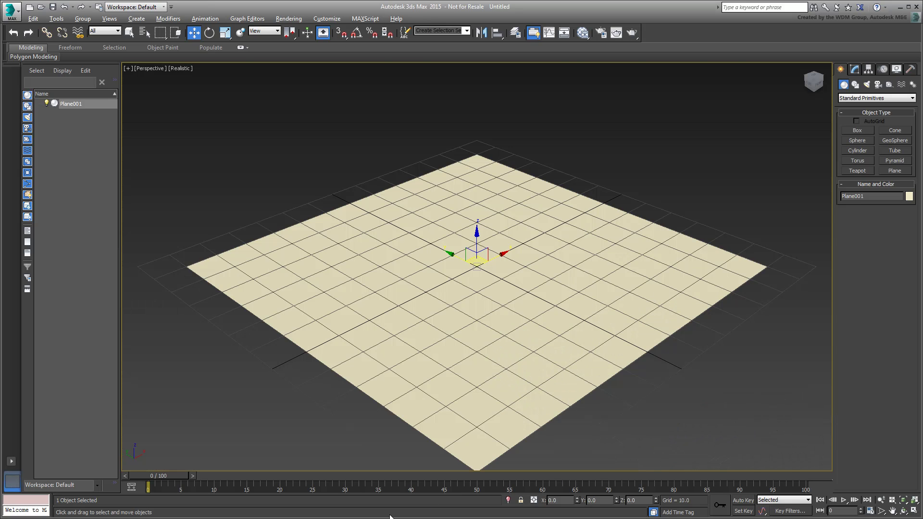
In Notepad, add the line "Viewport: Maximized Perspective (Realistic); 4-equal default" below the display units
key("alt+Tab")
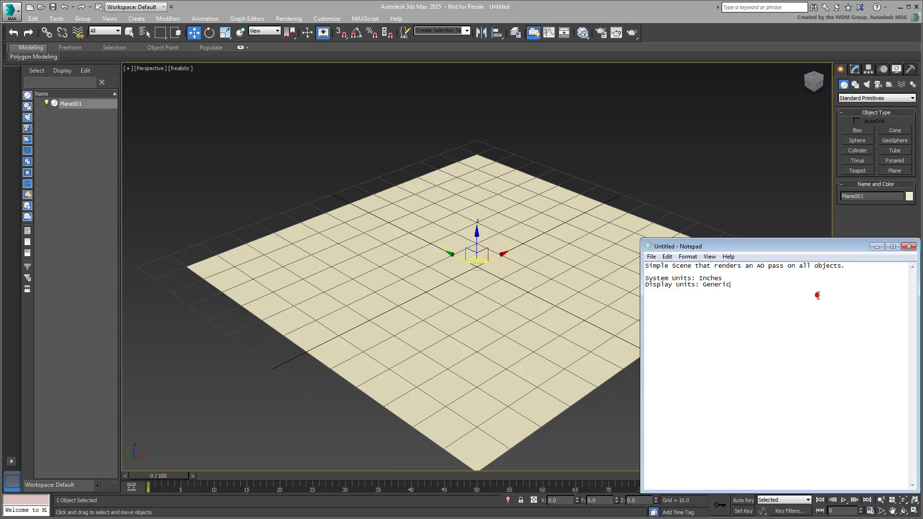
key("Return")
type("Viewport: Maximized Perspective (Realistic); ")
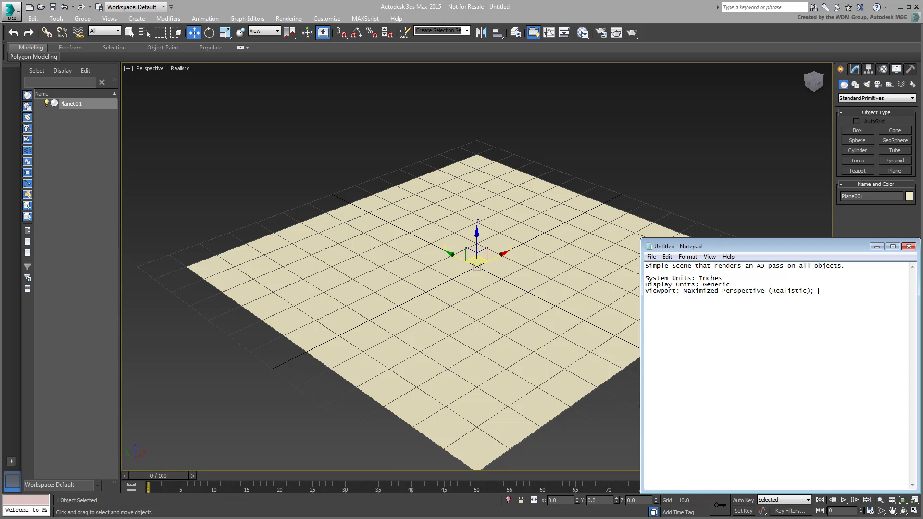
type("4-eual")
key("BackSpace")
key("BackSpace")
key("BackSpace")
key("BackSpace")
type("equal def")
left_click(233, 366)
key("alt+w")
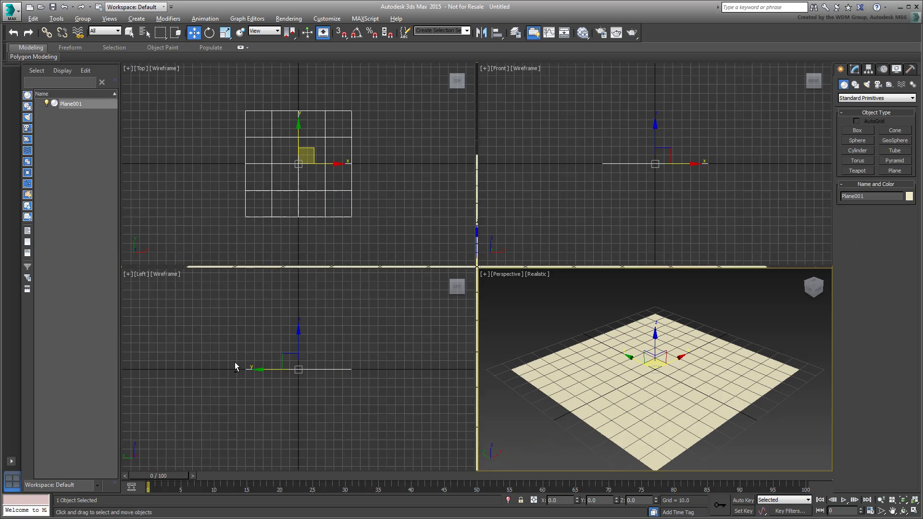
key("alt+w")
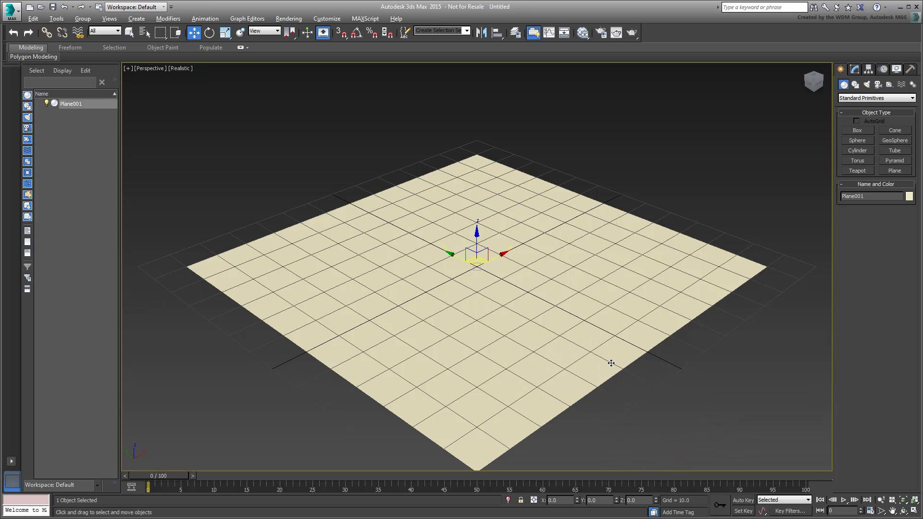
key("alt+Tab")
Create a teapot with a radius of about 15 at the center of the plane and set its segments to 8
mouse_move(486, 315)
middle_mouse_down("alt")
mouse_move(469, 303)
mouse_move(481, 298)
middle_mouse_up("alt")
scroll(461, 317, "up", 5)
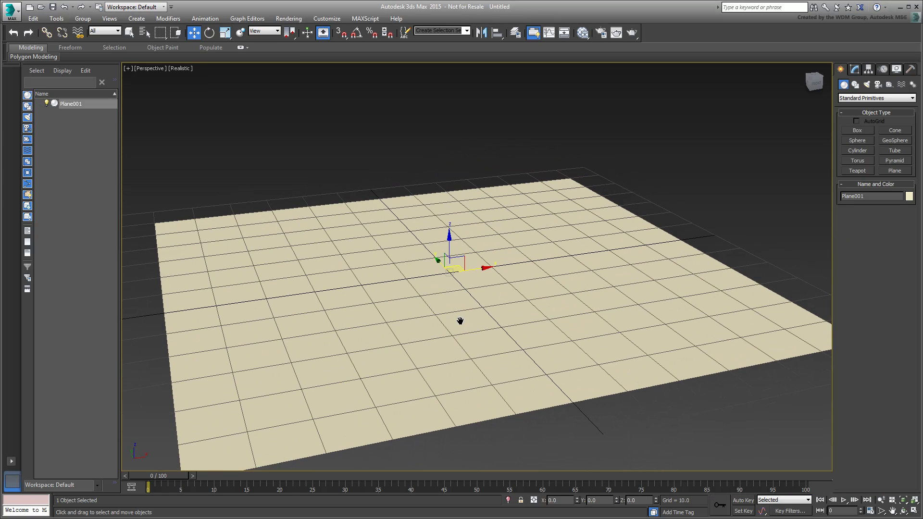
left_click(858, 171)
left_click_drag(450, 271, 486, 255)
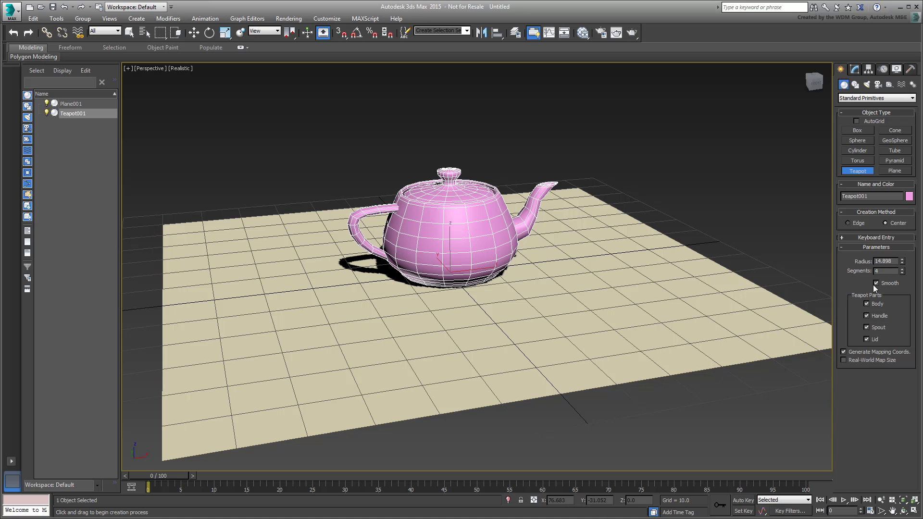
left_click(903, 270)
left_click(902, 270)
left_click(903, 270)
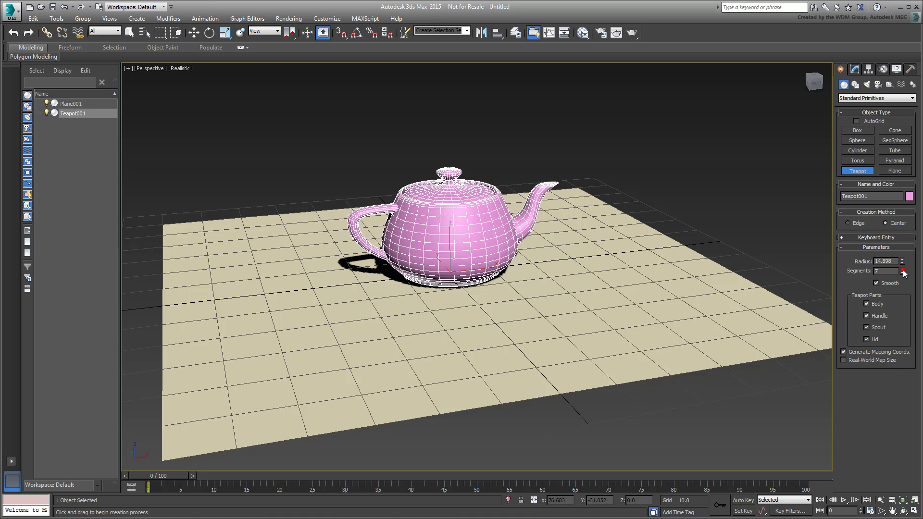
left_click(903, 269)
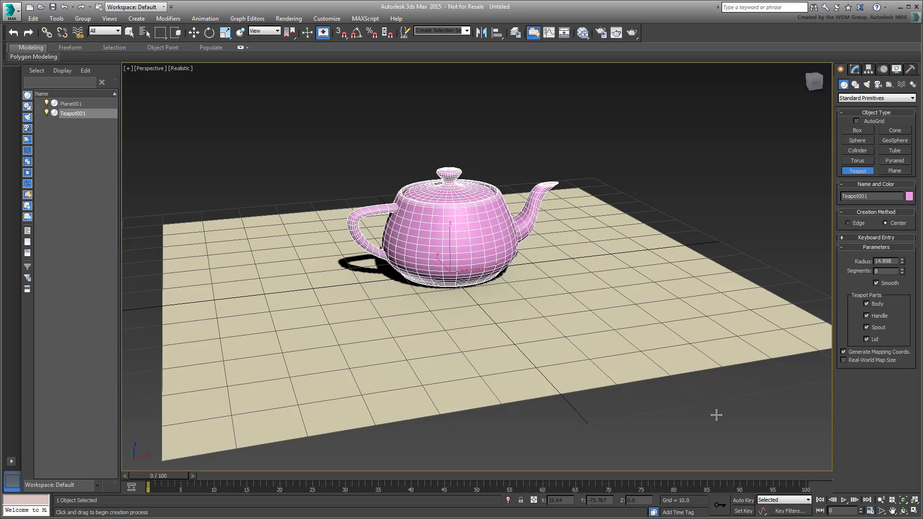
Set the render output size to the HDTV (video) format at 1280x720 in Render Setup
left_click(293, 20)
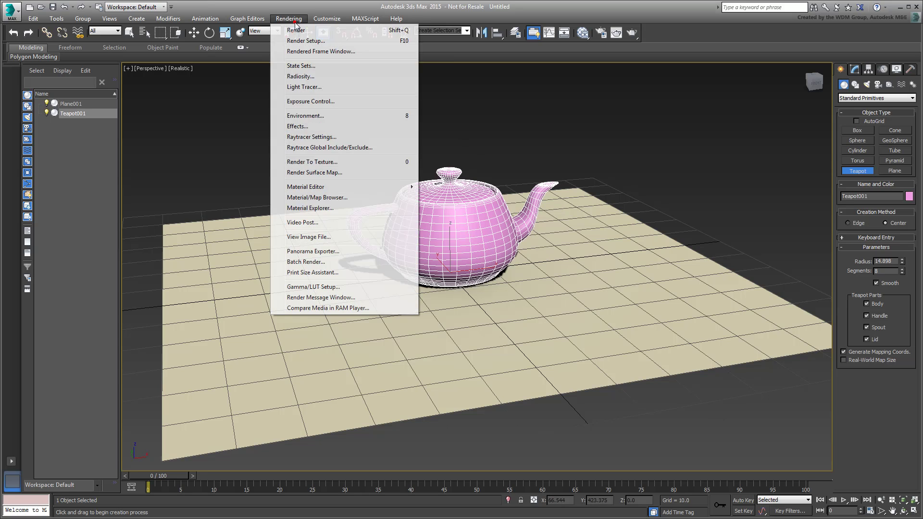
left_click(315, 42)
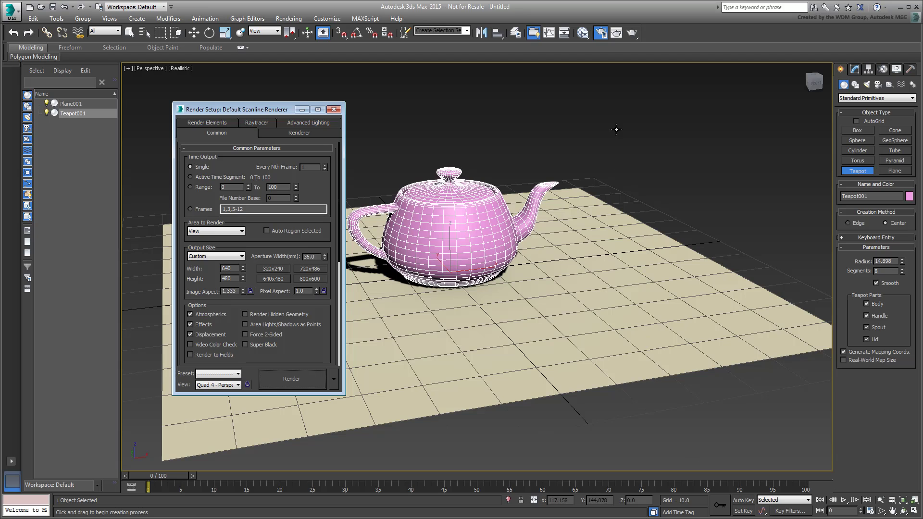
left_click(599, 33)
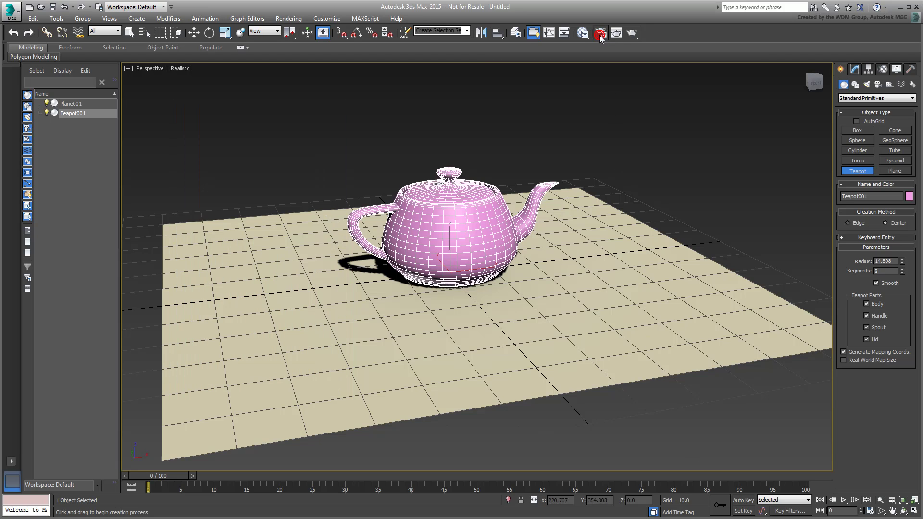
left_click(600, 34)
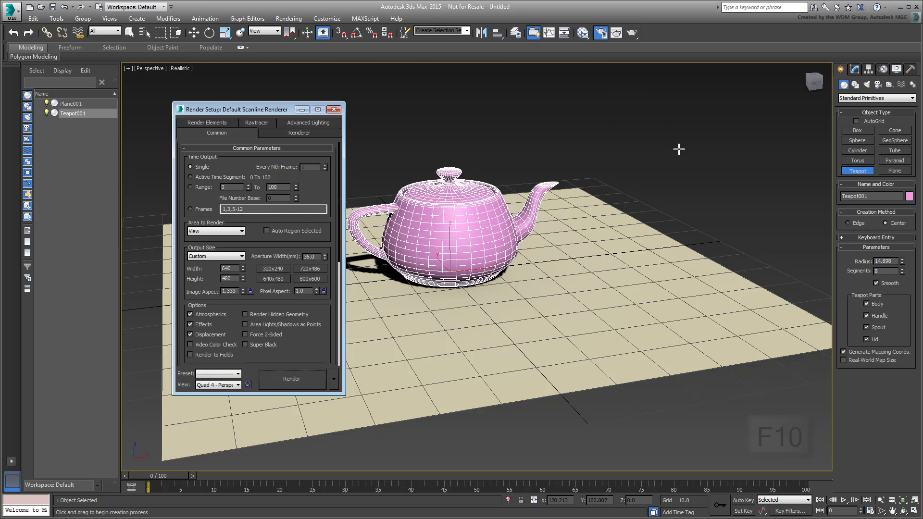
key("F10")
left_click(242, 257)
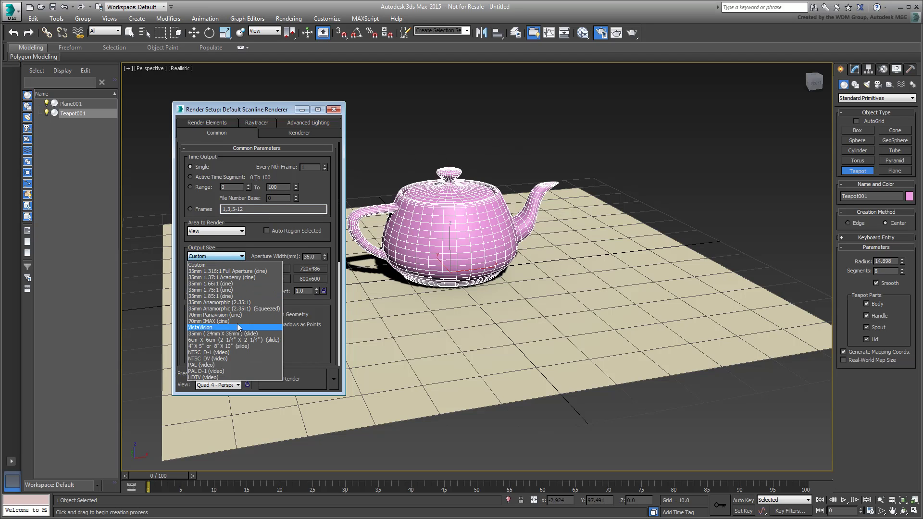
left_click(226, 377)
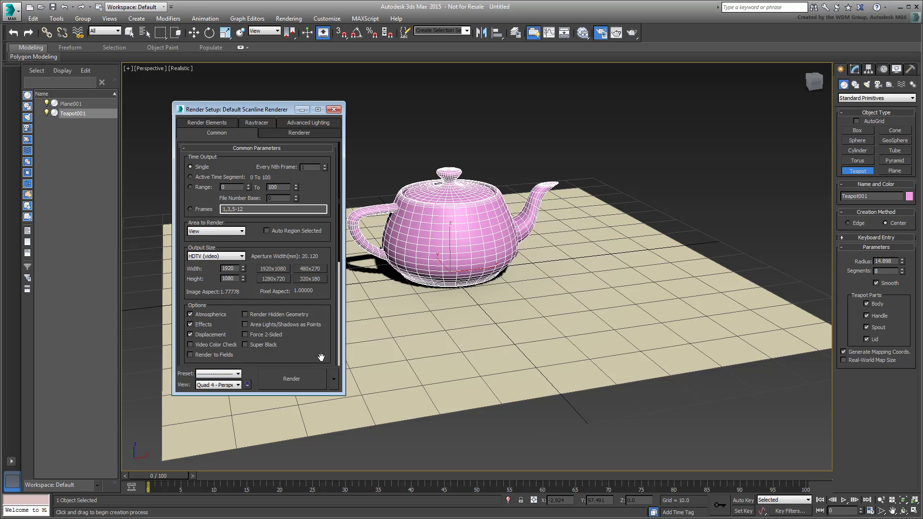
left_click(268, 280)
In Notepad, add the line "Resolution: HDTV 720p, 1280x720" below the viewport note
key("alt+Tab")
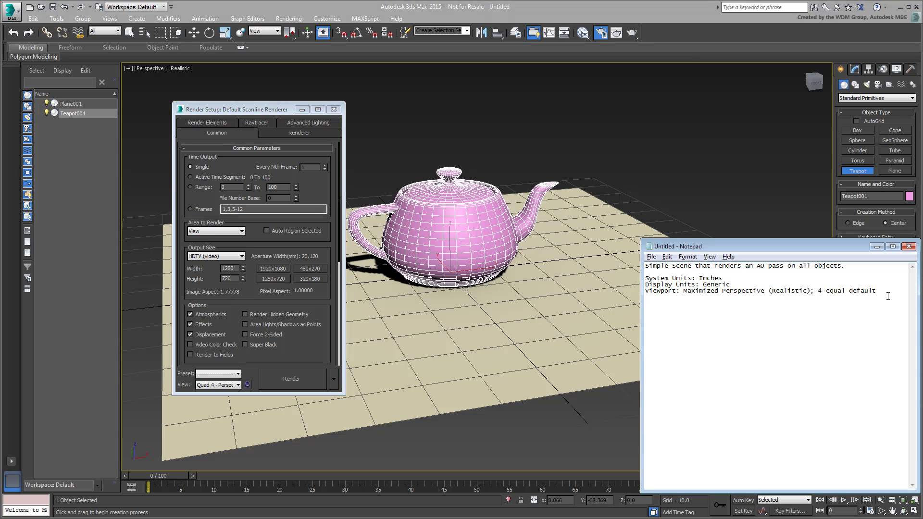
key("Return")
type("Resolution: HDTV 720p, 1280x720")
Assign NVIDIA mental ray as the production renderer in Render Setup
left_click_drag(319, 344, 310, 114)
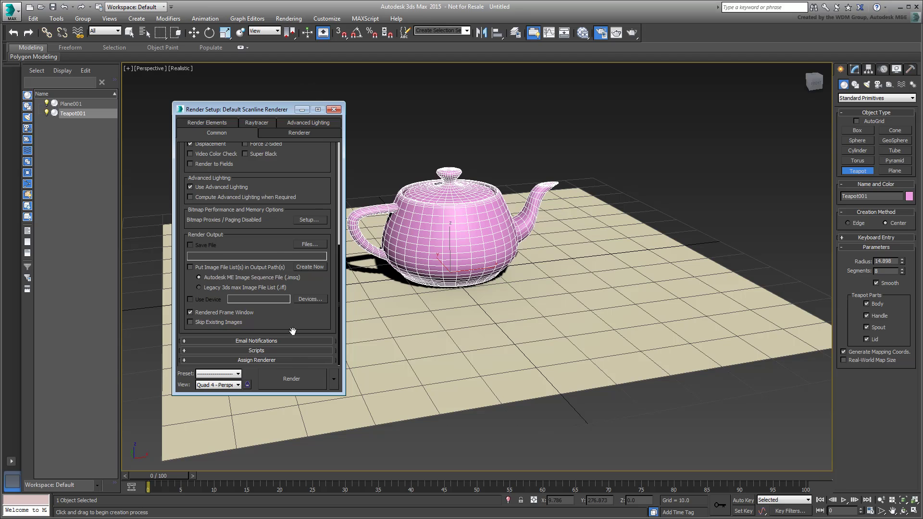
left_click(294, 359)
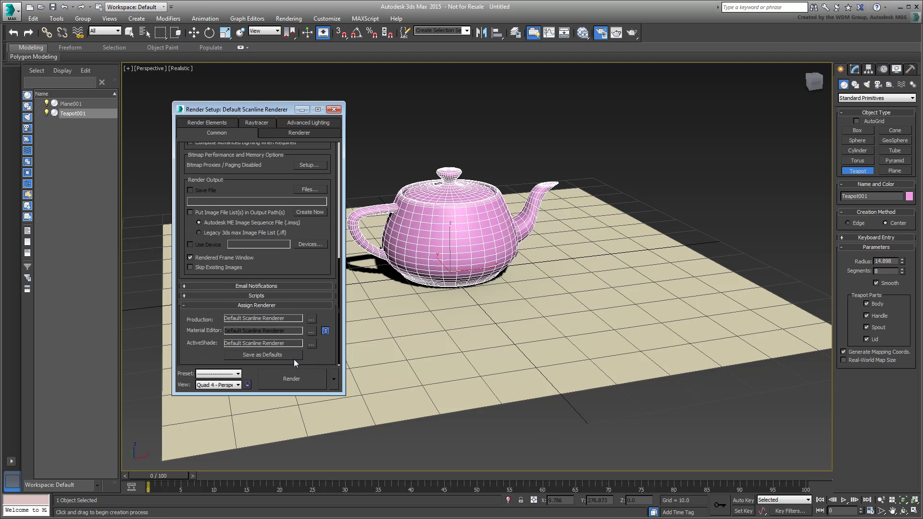
left_click(312, 319)
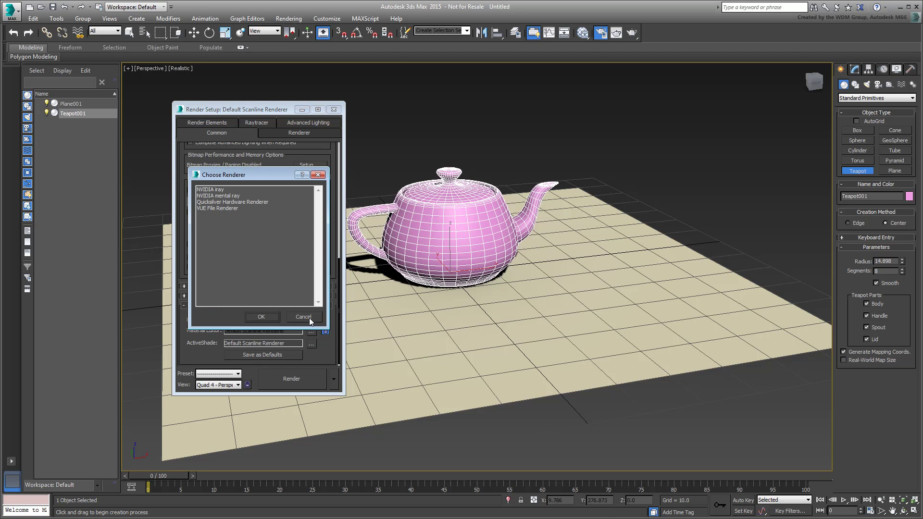
left_click(234, 197)
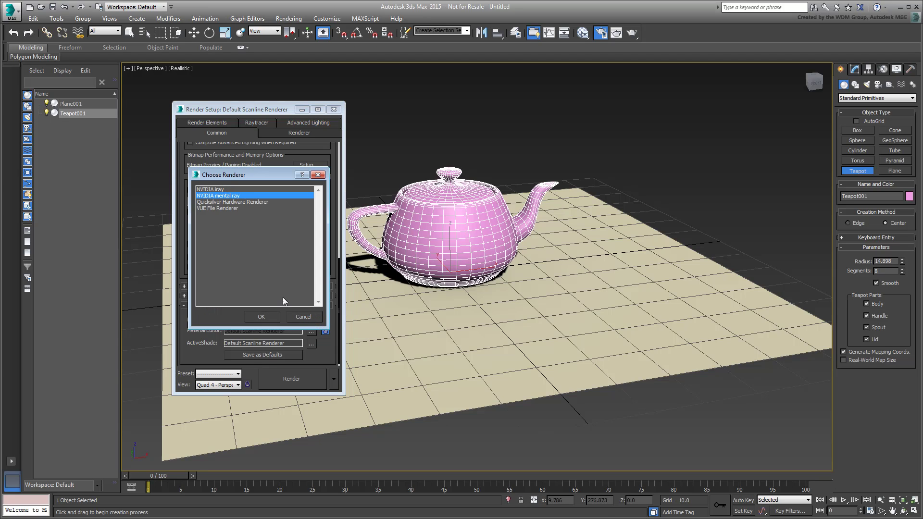
left_click(260, 317)
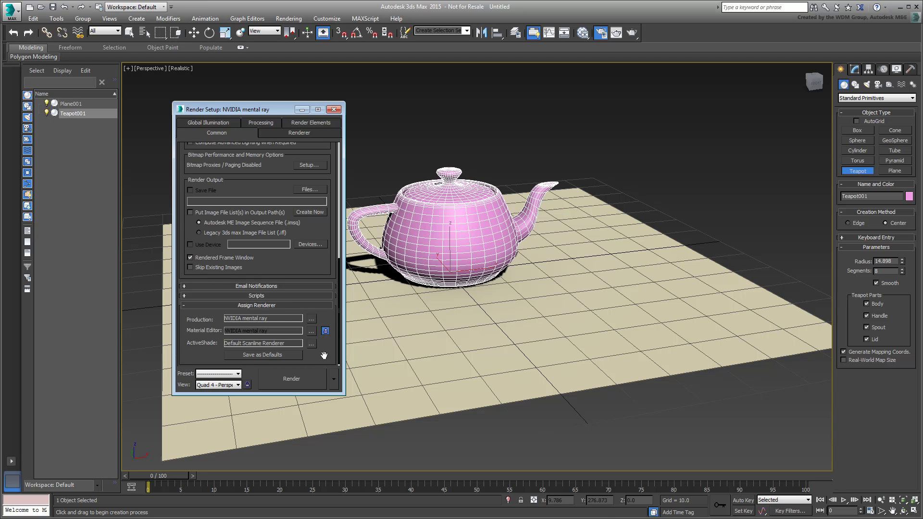
In Notepad, add the line "Renderer: Nvidia mental ray" below the resolution note
key("alt+Tab")
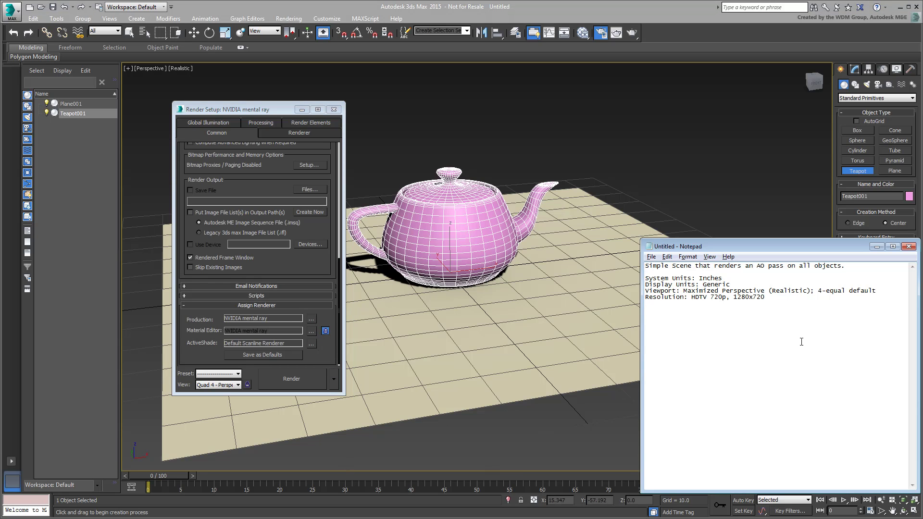
key("Return")
type("Renderer: Nvidia mental ray")
Close Render Setup in 3ds Max and test-render the Perspective view with the teapot framed slightly lower
left_click(334, 110)
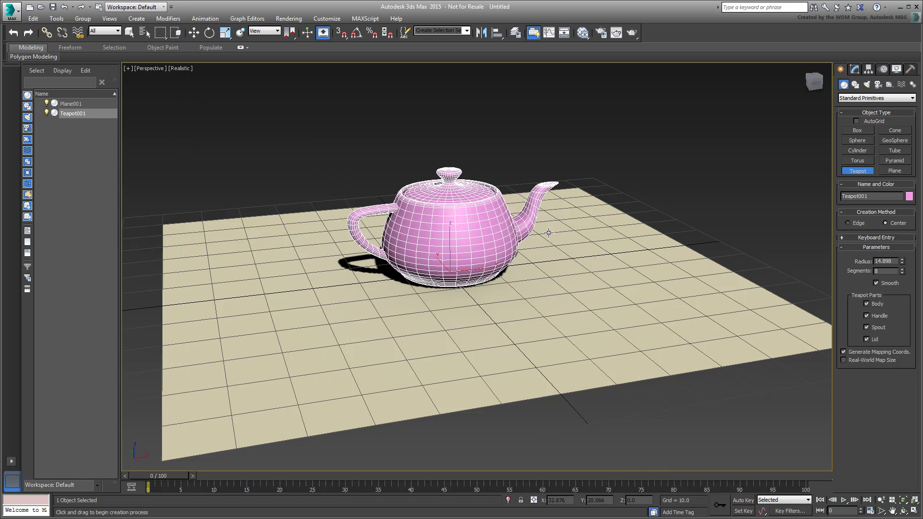
middle_click_drag(584, 168, 586, 180)
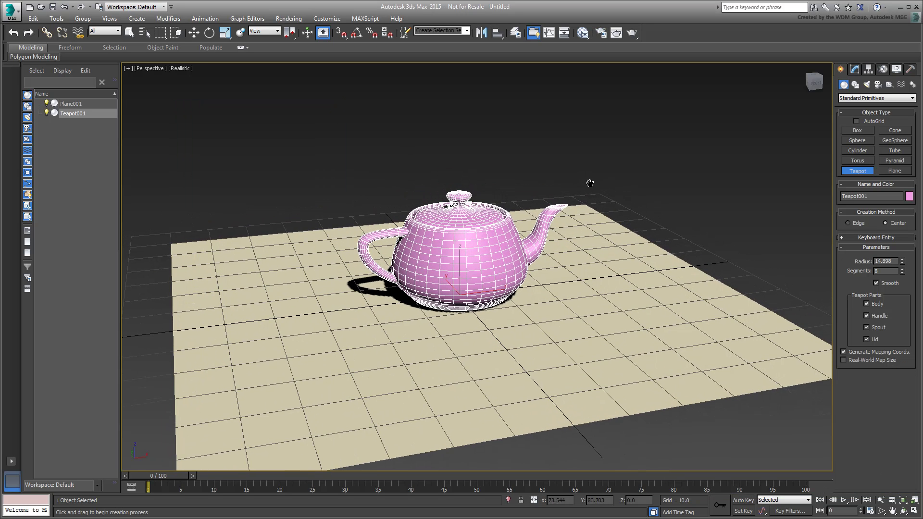
left_click(632, 34)
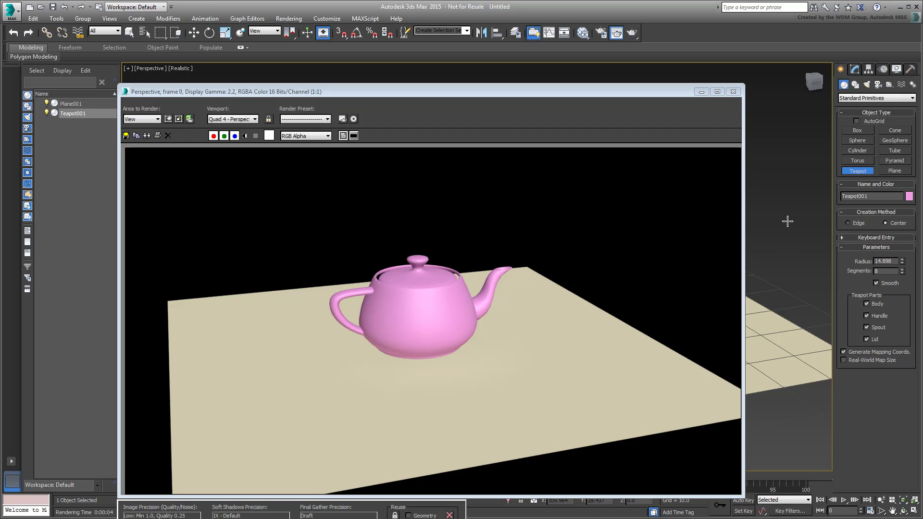
left_click(733, 92)
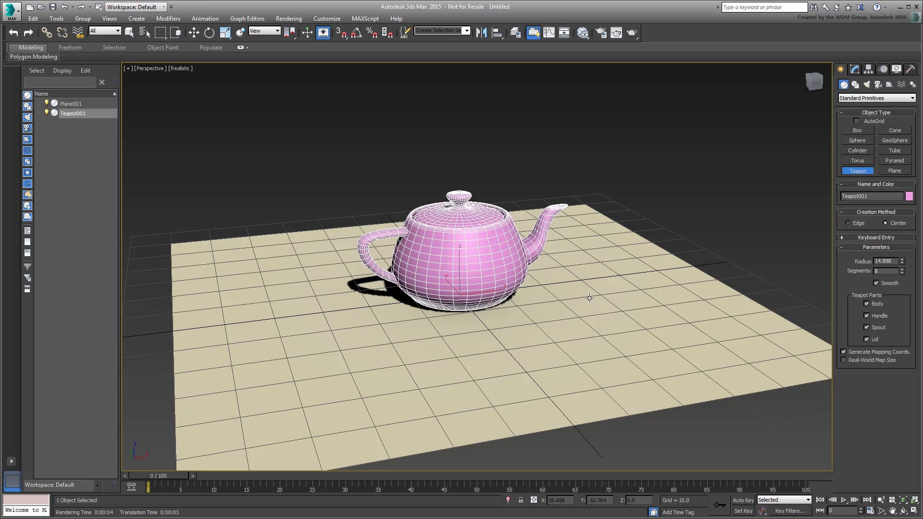
Select the ground plane and set its render scale multiplier to 10
key("w")
left_click(591, 315)
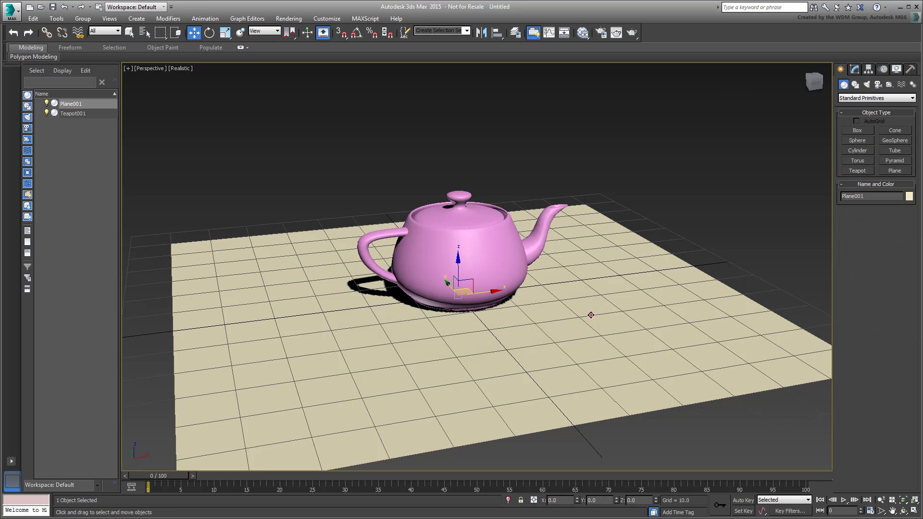
left_click(855, 70)
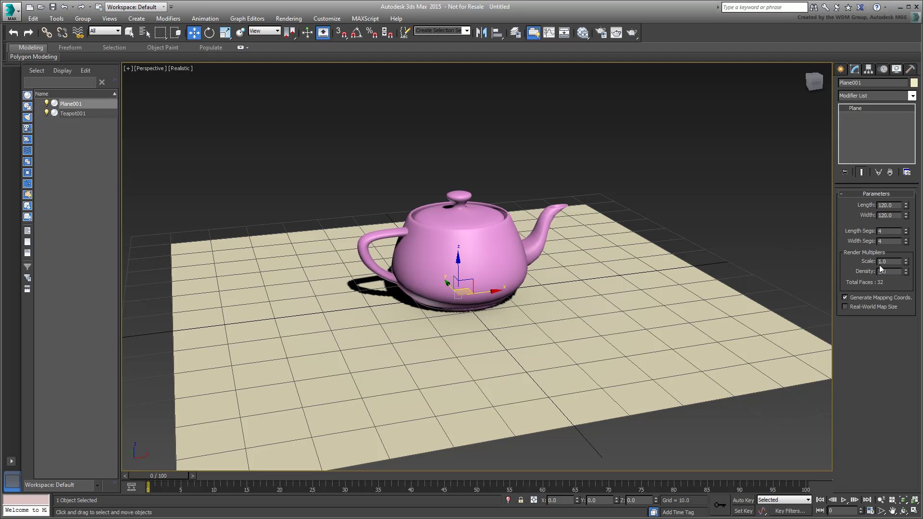
double_click(893, 262)
type("1")
key("Return")
Render the enlarged plane, lower the Perspective viewing angle to bring the horizon into frame, and render again
left_click(631, 35)
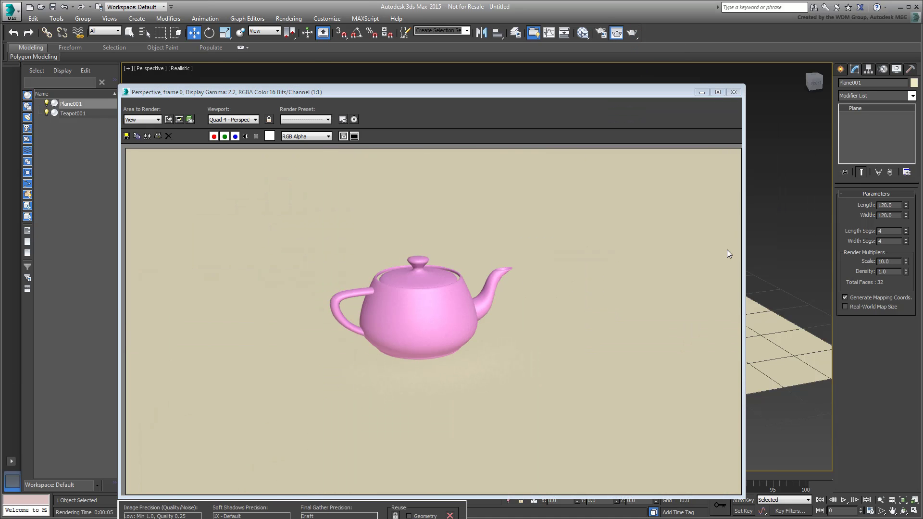
left_click(734, 92)
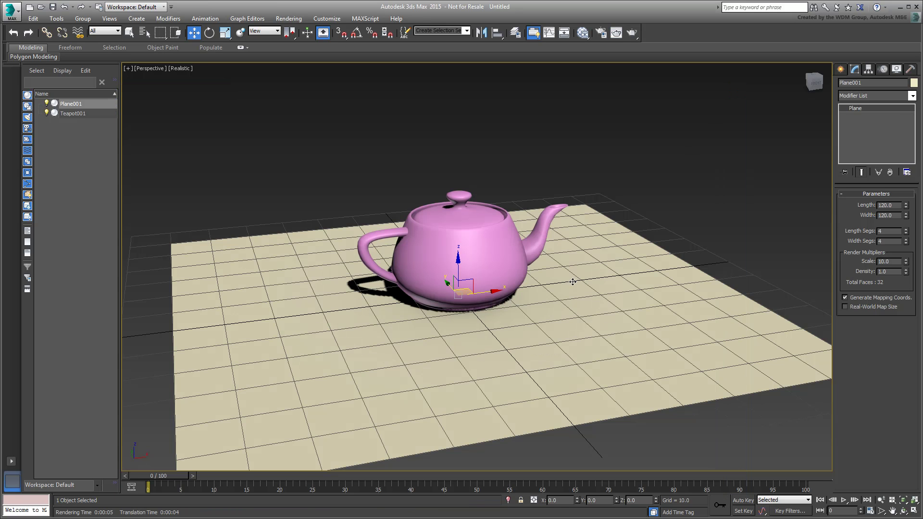
middle_click_drag(586, 225, 560, 330, "alt")
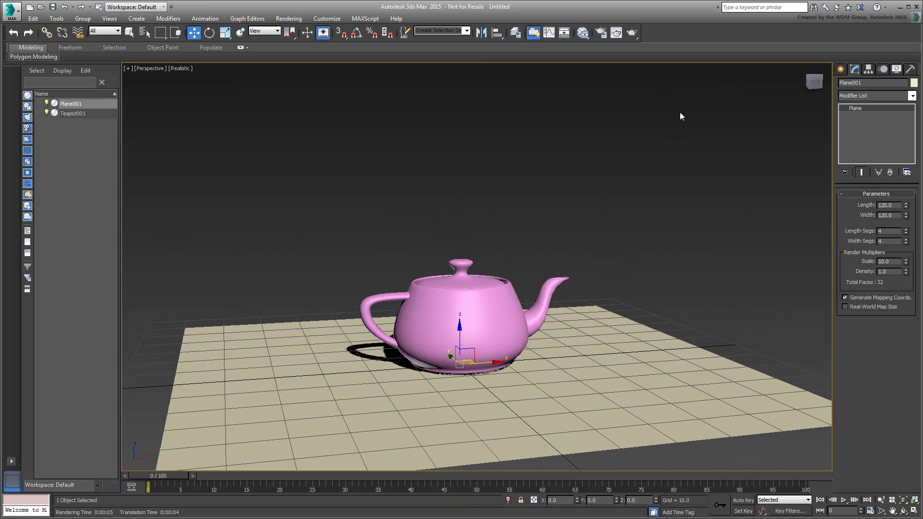
left_click(634, 32)
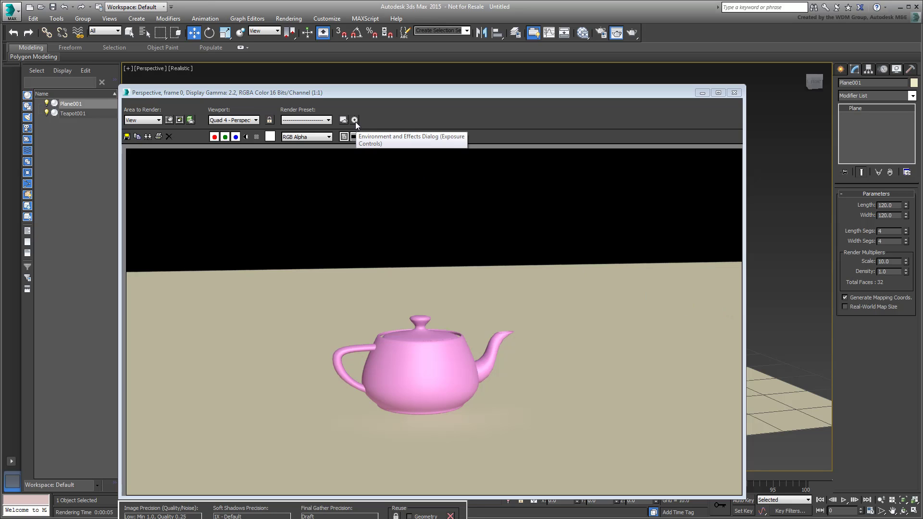
Set the environment background color to pure white and re-render the Perspective view to check it
key("8")
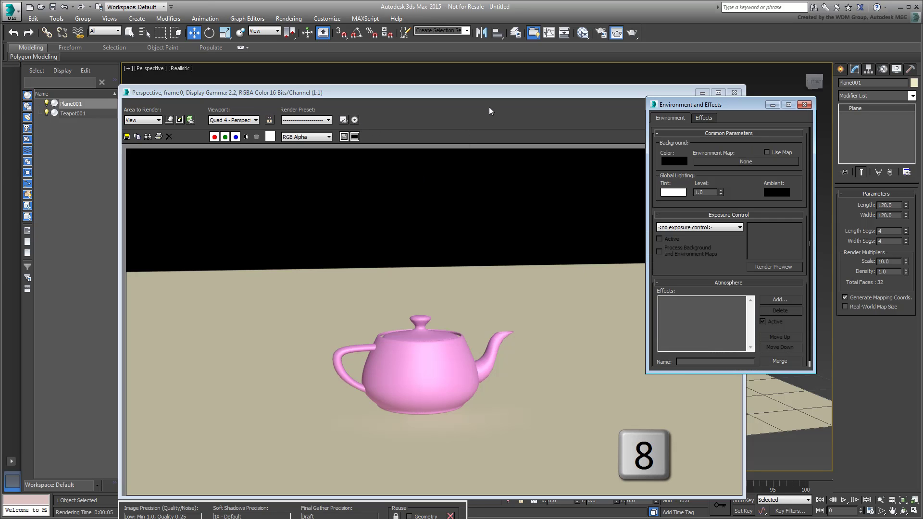
left_click(671, 162)
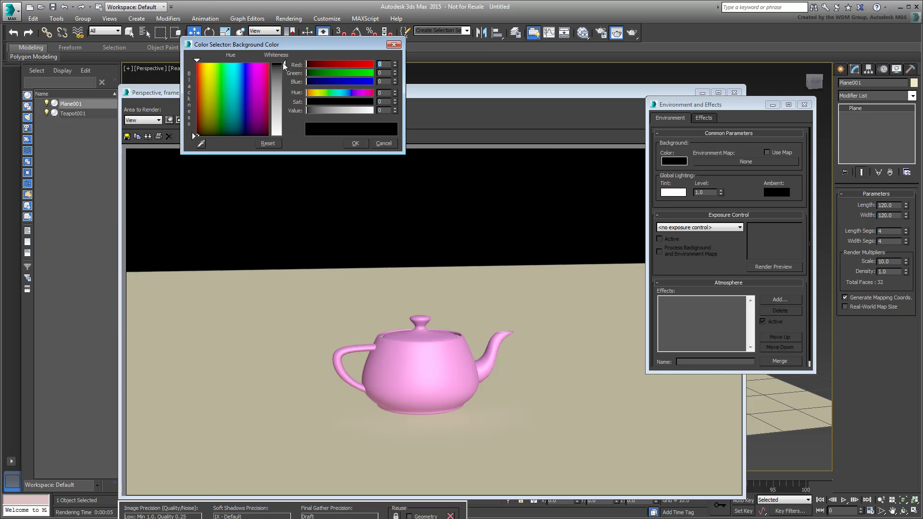
left_click_drag(286, 68, 284, 136)
left_click(355, 144)
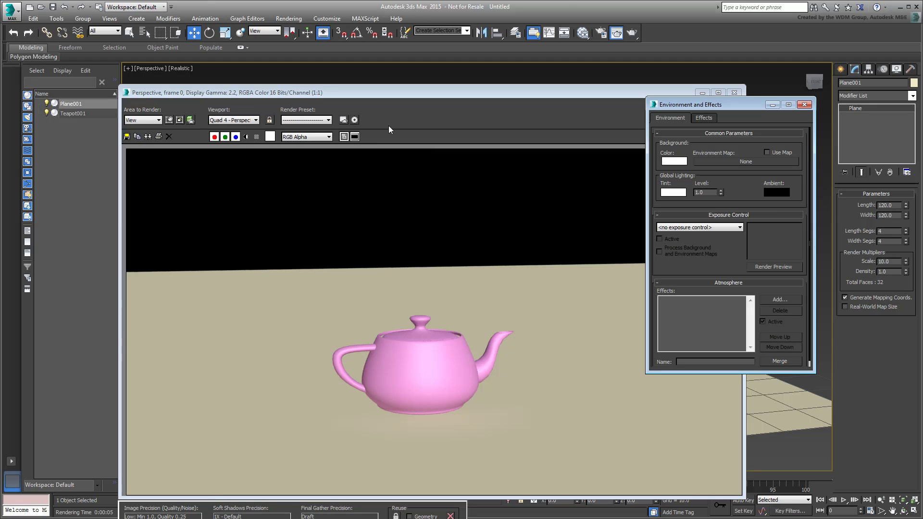
left_click(622, 31)
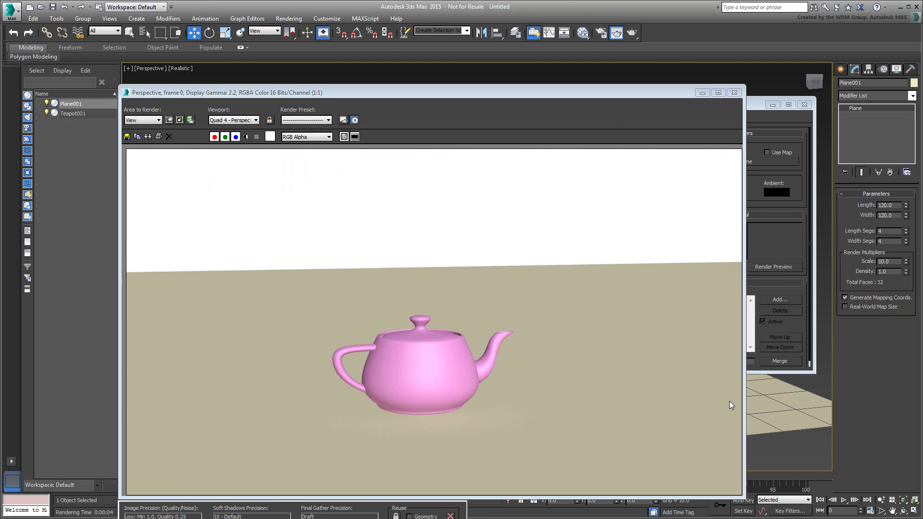
left_click(734, 93)
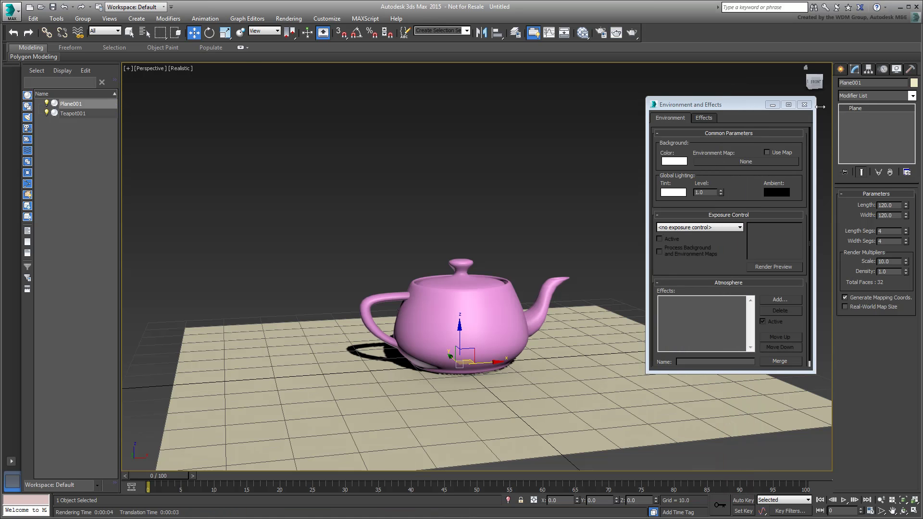
left_click(804, 105)
In Notepad, add the line "Background: Solid white Color" below the renderer note, and return to 3ds Max
key("alt+Tab")
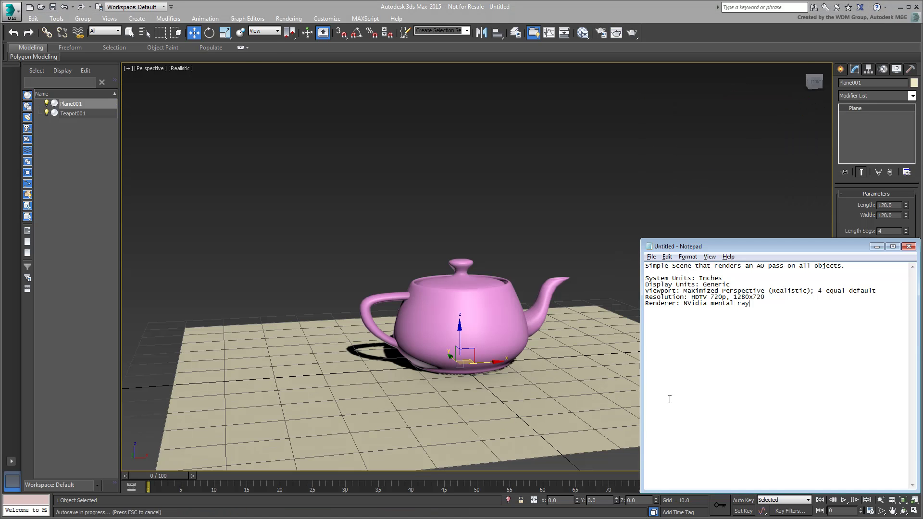
type("Background")
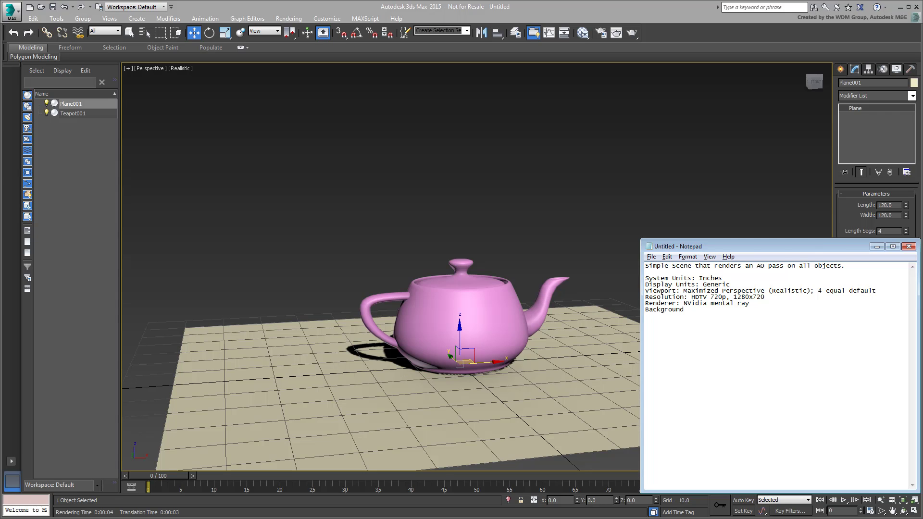
type(": Solid white Color")
left_click(672, 56)
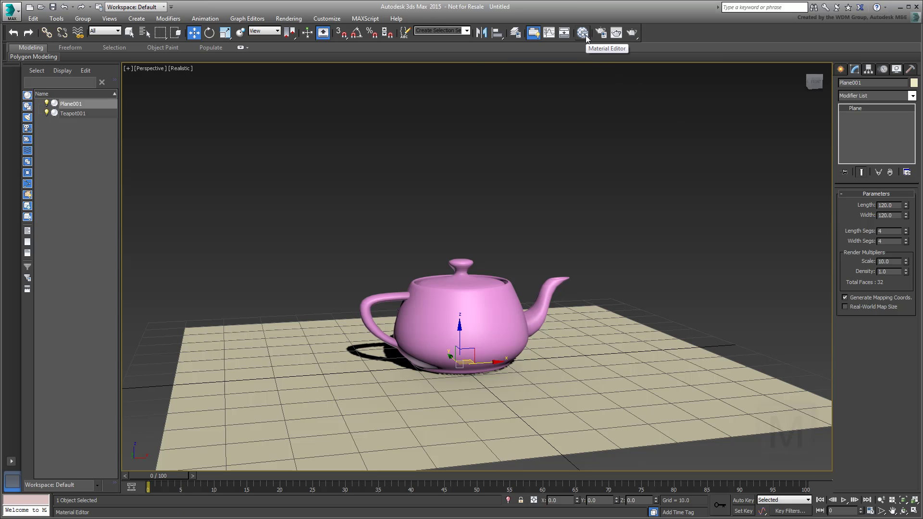
In the Slate Material Editor, create a Standard material with a mental ray Ambient/Reflective Occlusion map in its Diffuse Color
key("m")
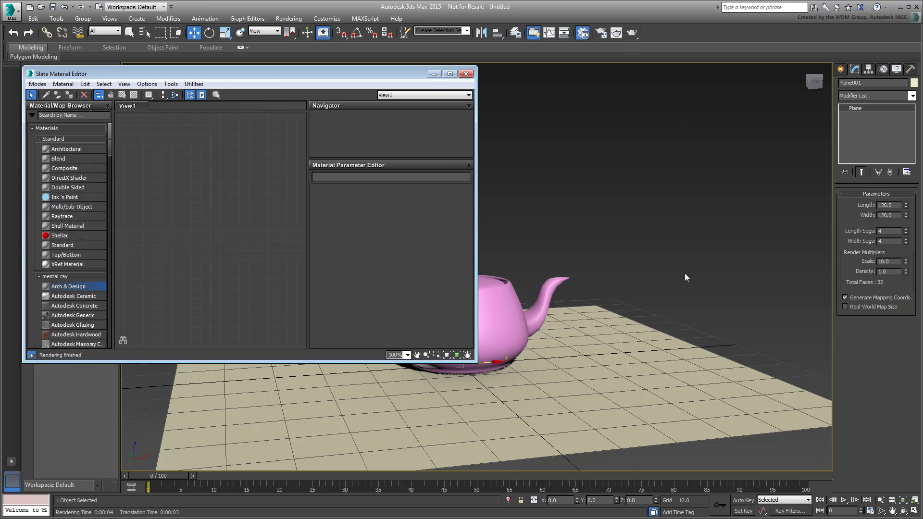
middle_click_drag(686, 277, 695, 216, "alt")
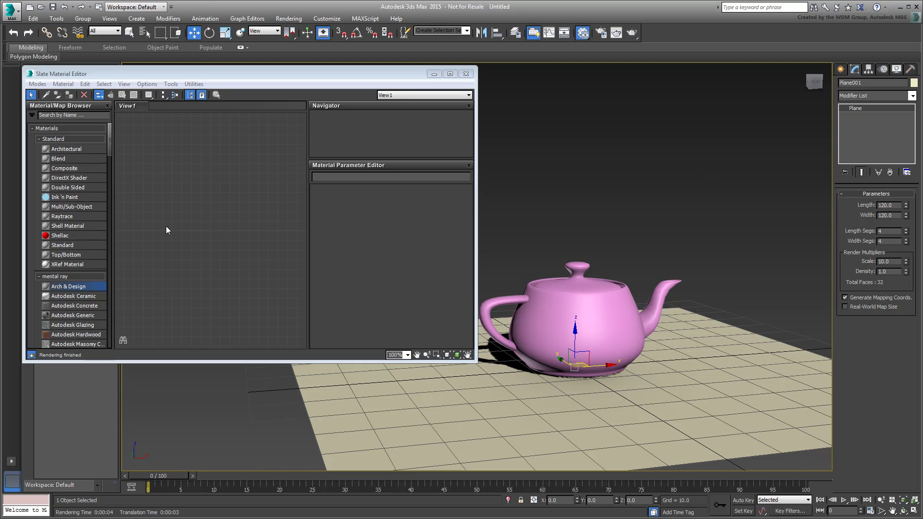
left_click_drag(62, 245, 170, 184)
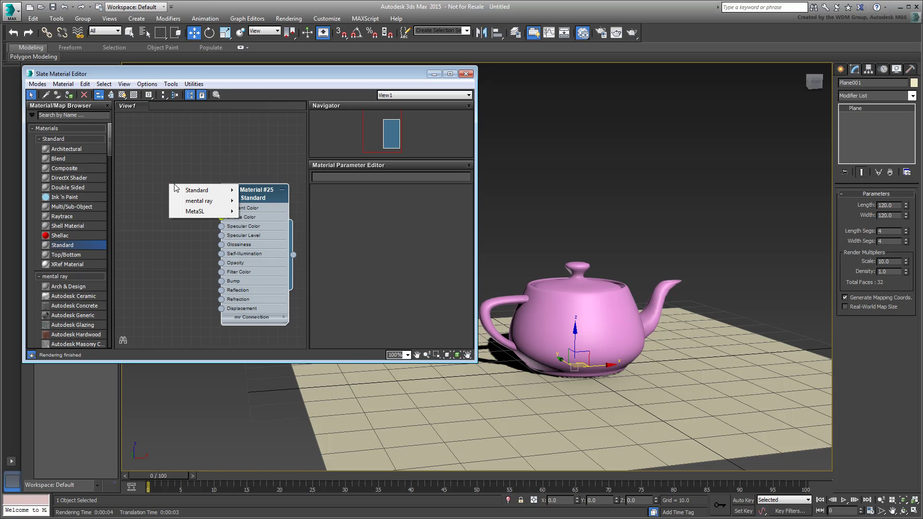
mouse_move(197, 201)
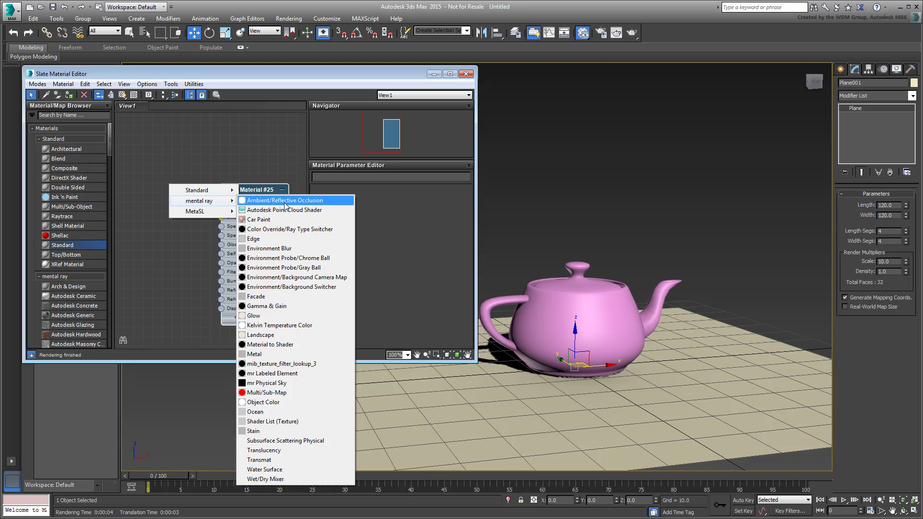
left_click(285, 201)
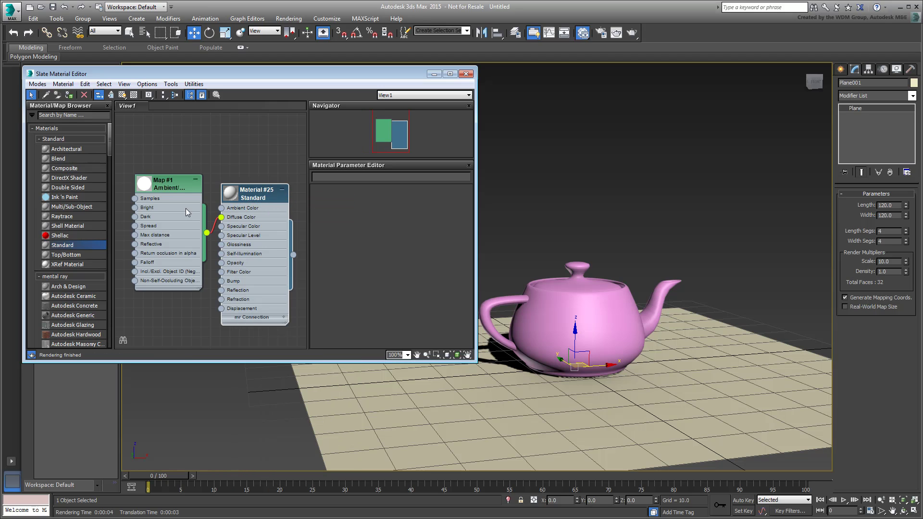
left_click_drag(175, 190, 164, 171)
Set the Ambient/Reflective Occlusion map's samples to 24 and its max distance to 30
double_click(158, 167)
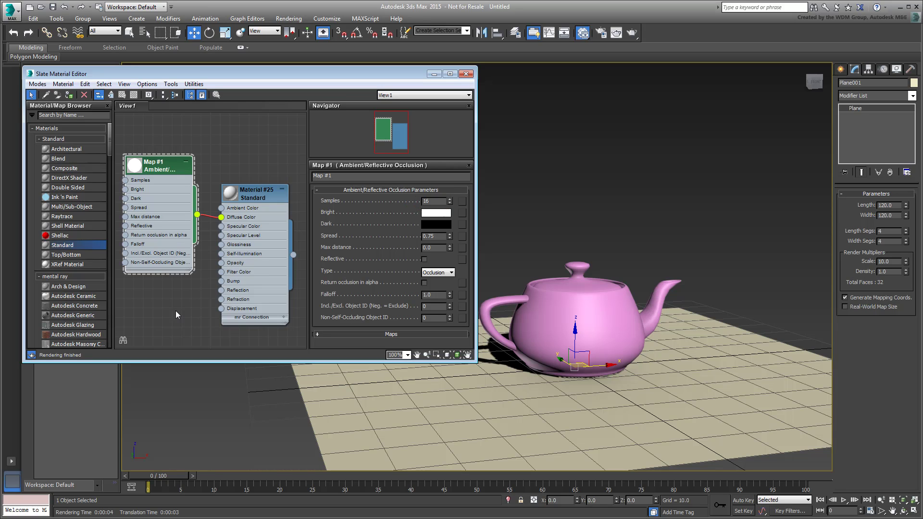
double_click(430, 201)
type("24")
key("Return")
left_click_drag(433, 248, 397, 247)
type("30")
key("Return")
Enable the mental ray material override in Render Setup and assign the occlusion material to it as an instance
key("F10")
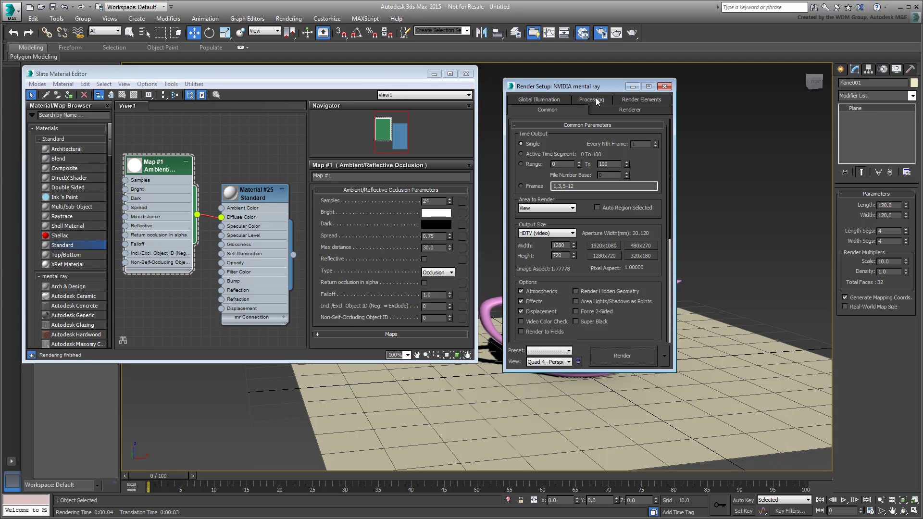
left_click(594, 100)
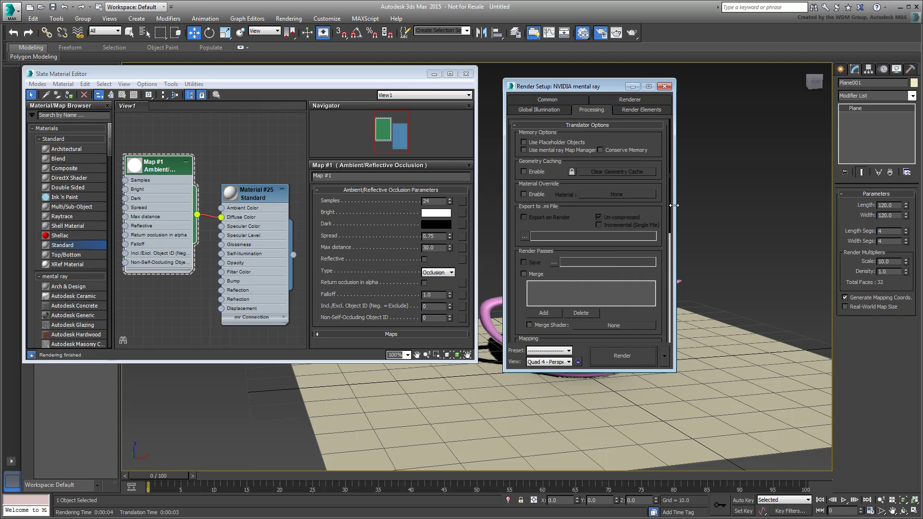
left_click(523, 194)
left_click_drag(294, 255, 605, 193)
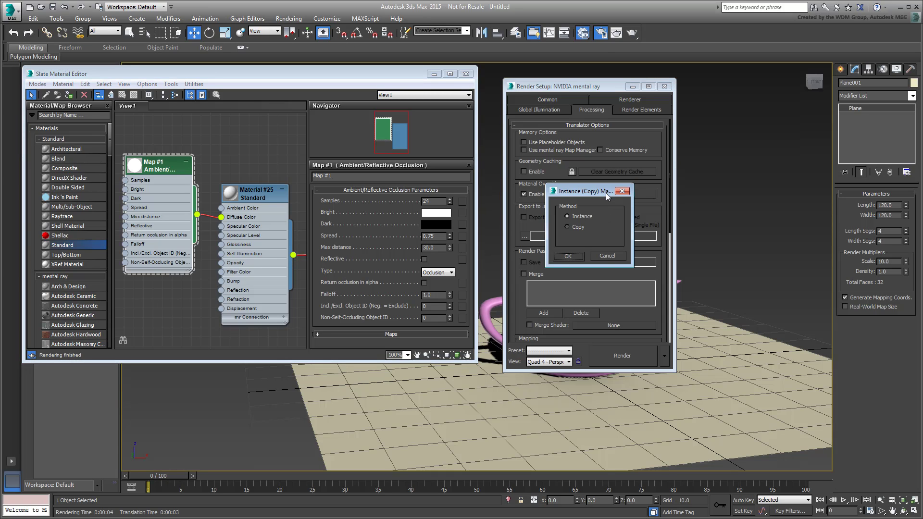
left_click(568, 257)
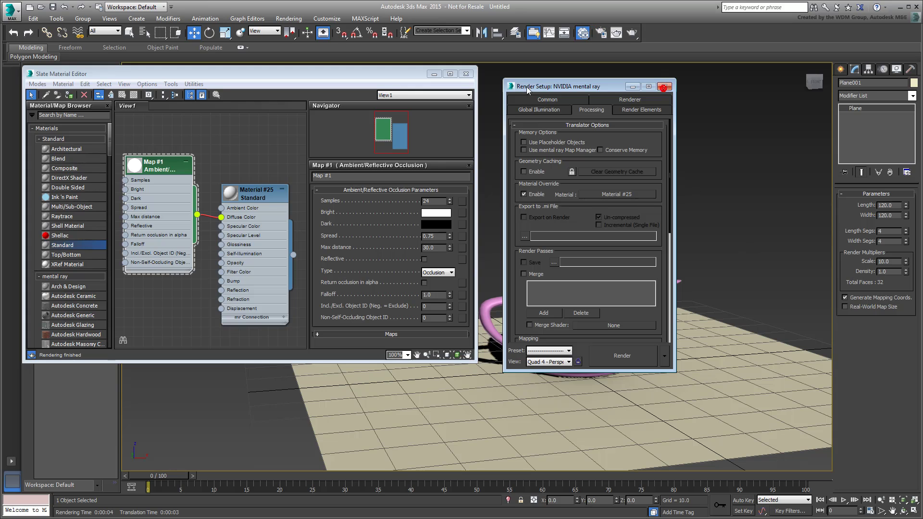
Close Render Setup and the Slate Material Editor, and test-render the teapot in the perspective view
left_click(665, 86)
left_click(466, 74)
middle_click_drag(607, 353, 481, 370)
scroll(471, 372, "up", 2)
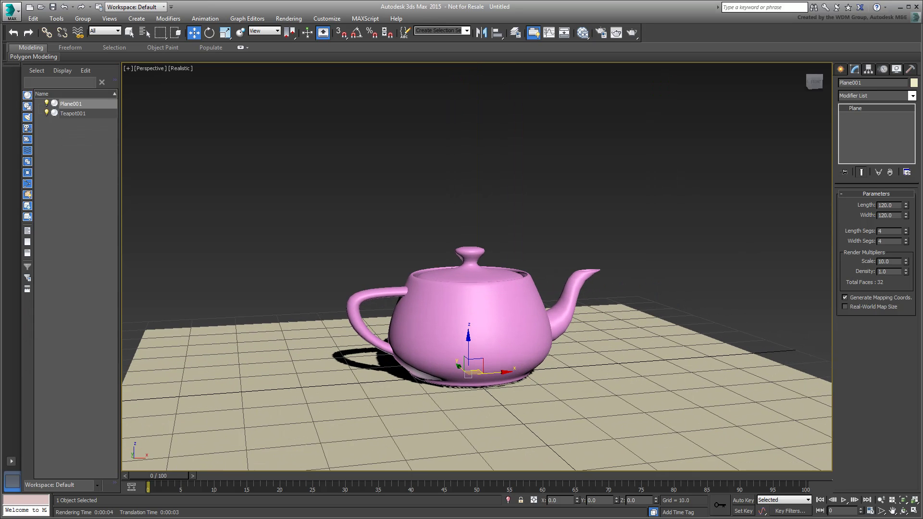
left_click(631, 32)
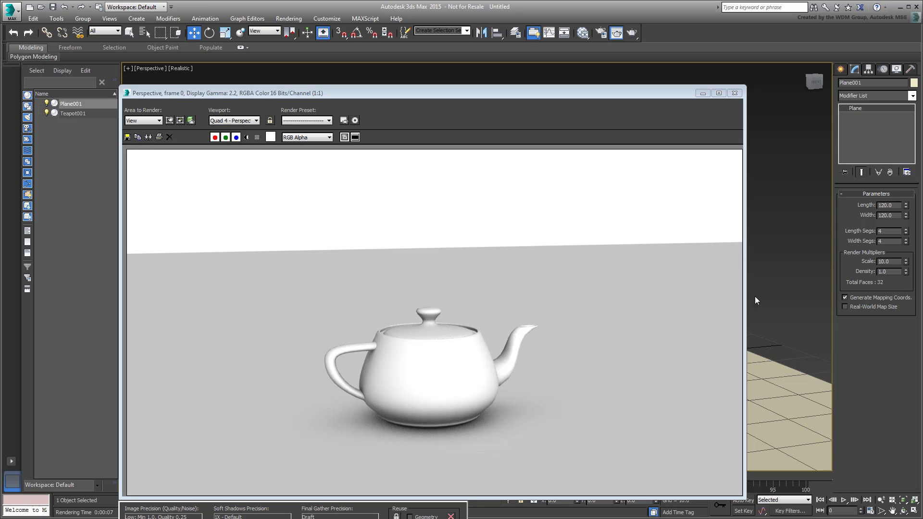
left_click(734, 94)
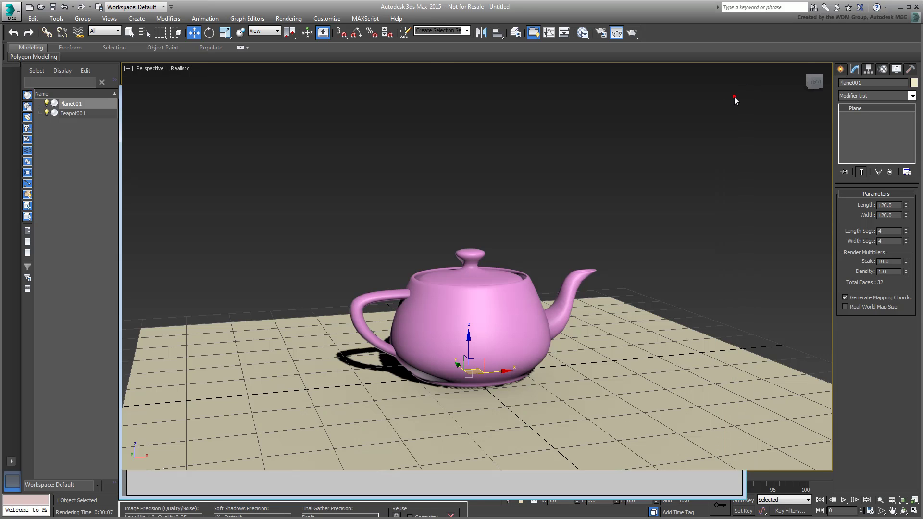
Create five more teapots of varying sizes around the original on the ground plane and test-render the scene
left_click(840, 68)
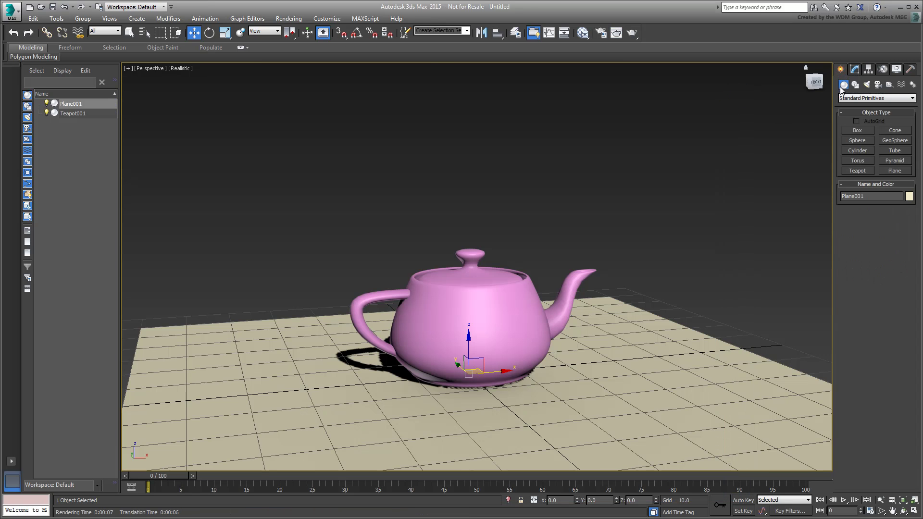
left_click(857, 172)
left_click_drag(580, 338, 625, 336)
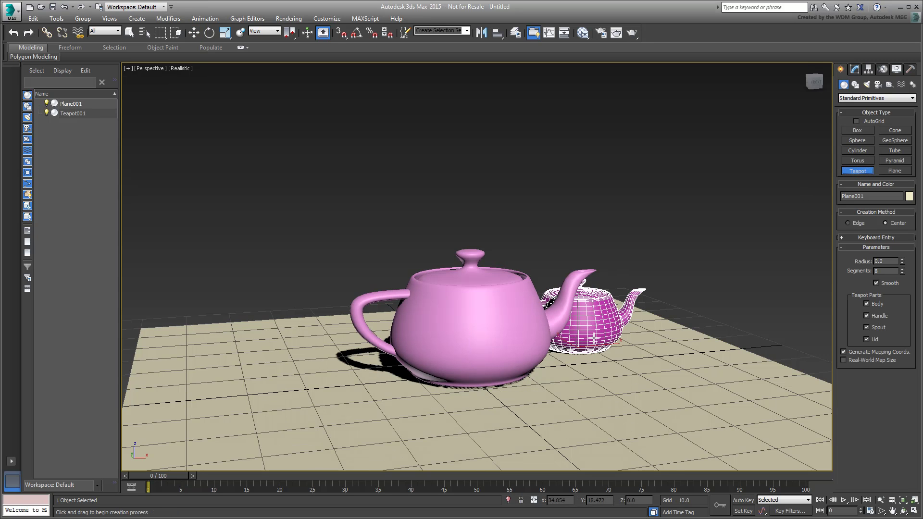
left_click_drag(612, 379, 663, 380)
left_click_drag(312, 382, 357, 370)
left_click(428, 421)
left_click_drag(574, 399, 606, 392)
left_click_drag(407, 432, 438, 427)
key("shift+q")
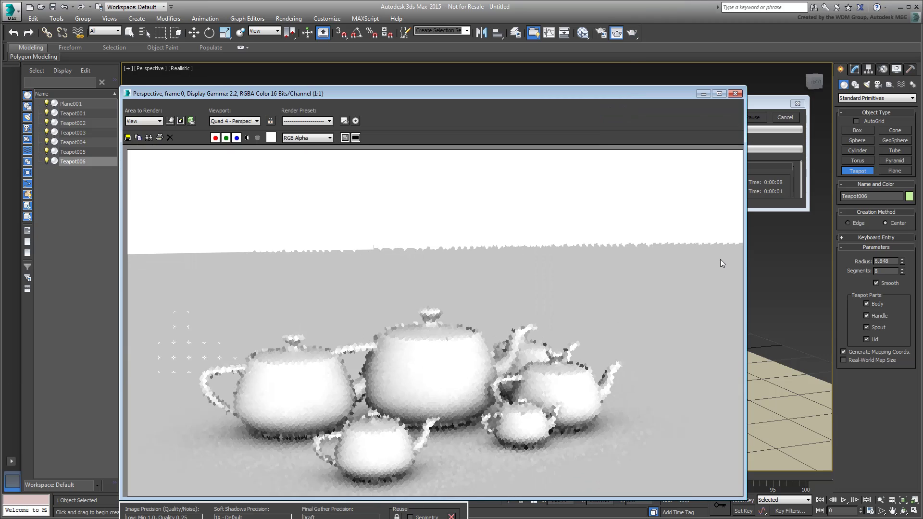
left_click(735, 94)
Delete all six teapots, Teapot001 through Teapot006, from the scene
left_click(76, 113)
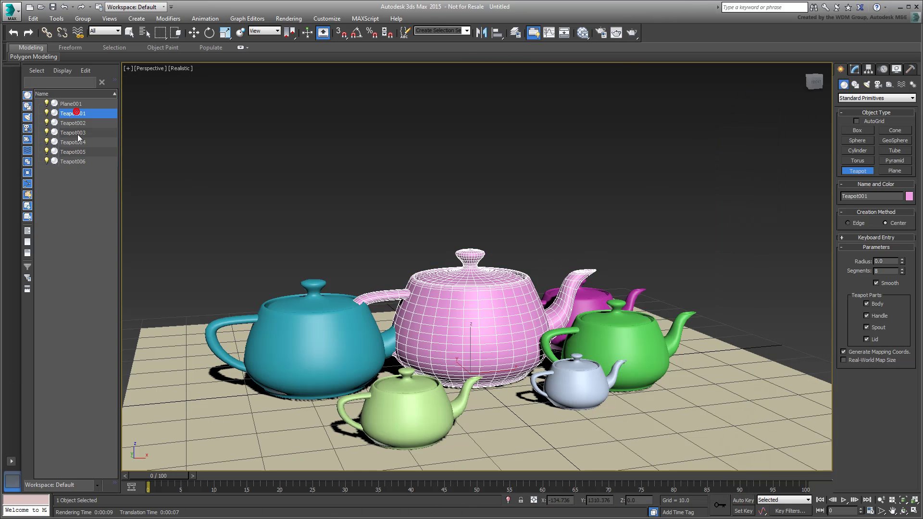
left_click(78, 162, "shift")
key("Delete")
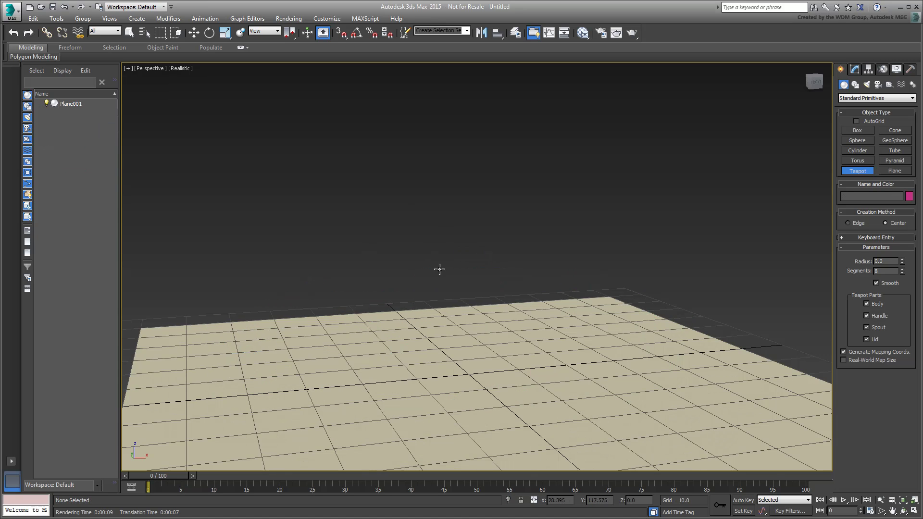
scroll(439, 270, "up", 2)
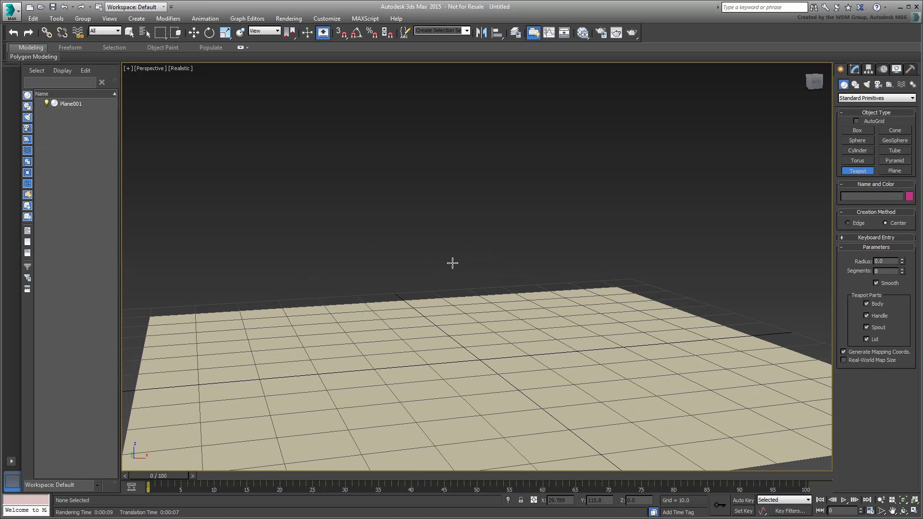
Save the scene as myAO_Pass in the Custom_SU-Templates folder
left_click(12, 10)
left_click(45, 126)
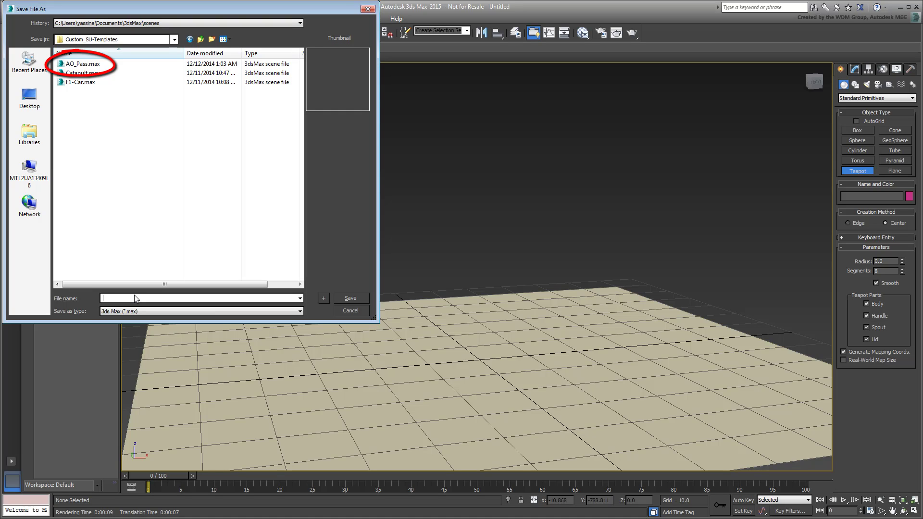
type("myAO_Pass")
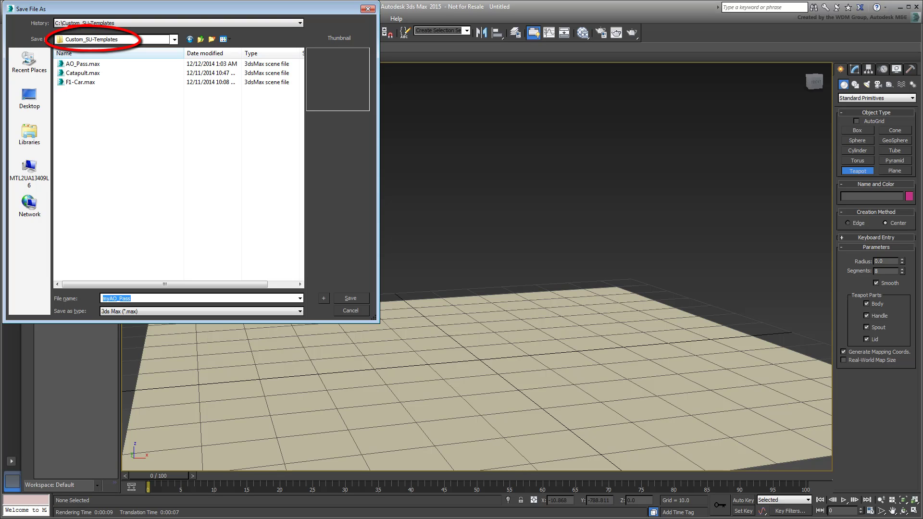
key("Return")
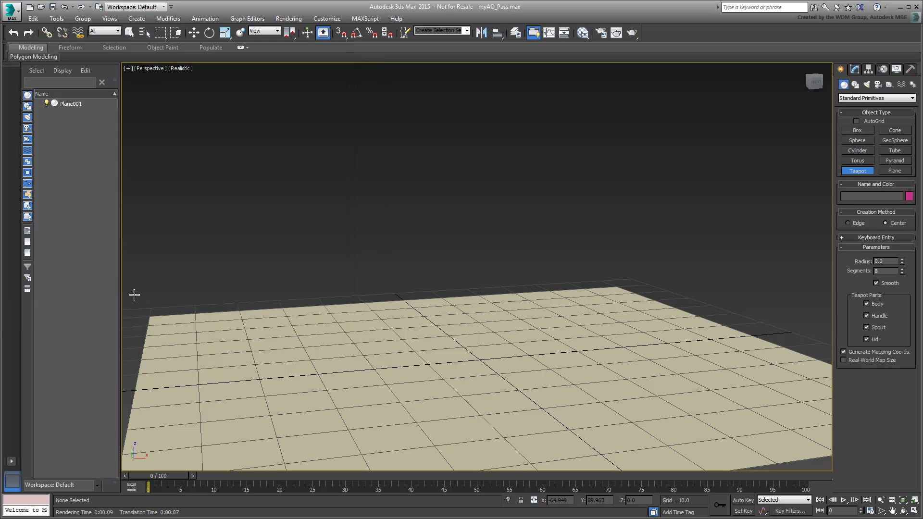
In Notepad, add an "Includes:" list with "- Ground Plane" and "- Standard Material with AO Diffuse Map, set as Override Material", and return to 3ds Max
key("alt+Tab")
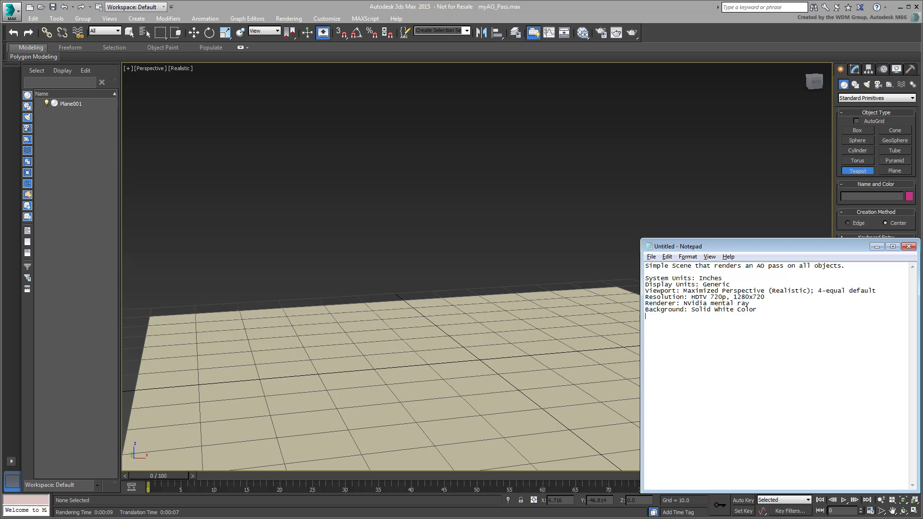
key("Return")
type("Includes:")
key("Return")
type("- Ground Plane - ")
type("Standard Material with AO ")
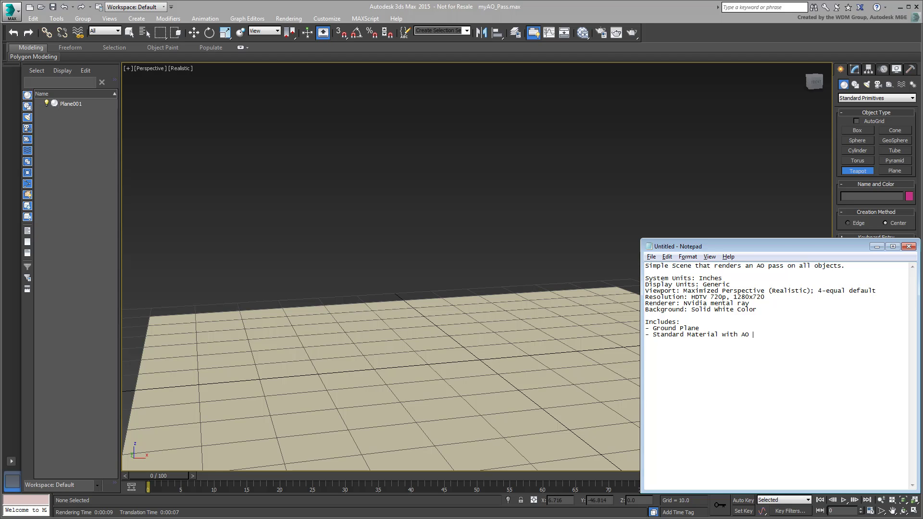
type("Diffuse Map, set as Override Material")
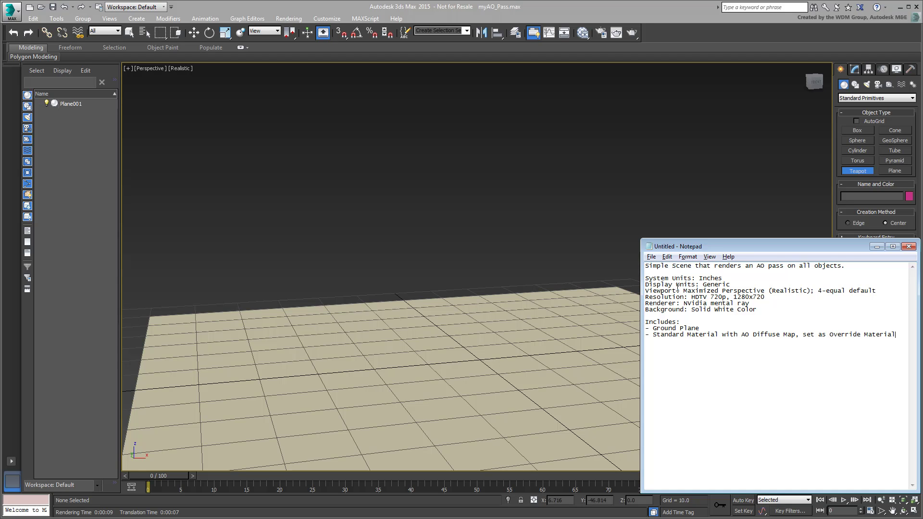
right_click(491, 231)
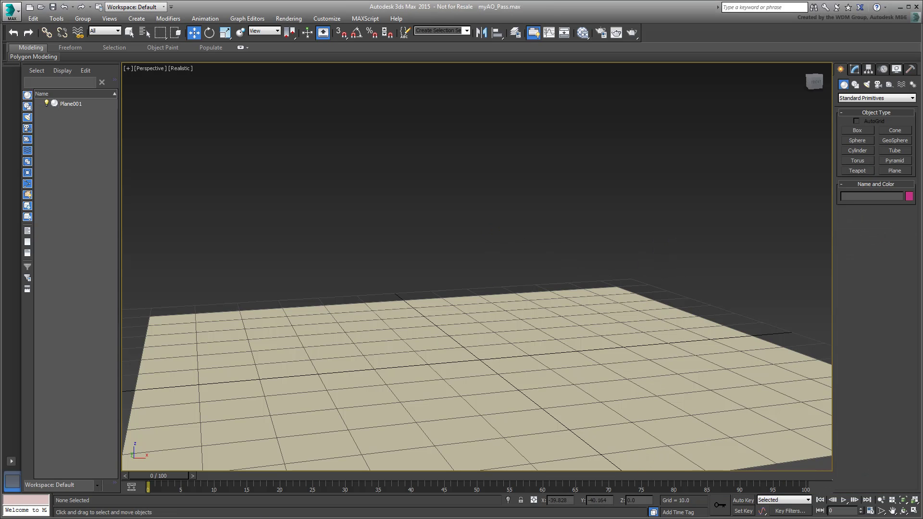
Merge F1-Car.max from the Custom_SU-Templates folder in Windows Explorer into the scene and place the car on the ground plane
key("alt+Tab")
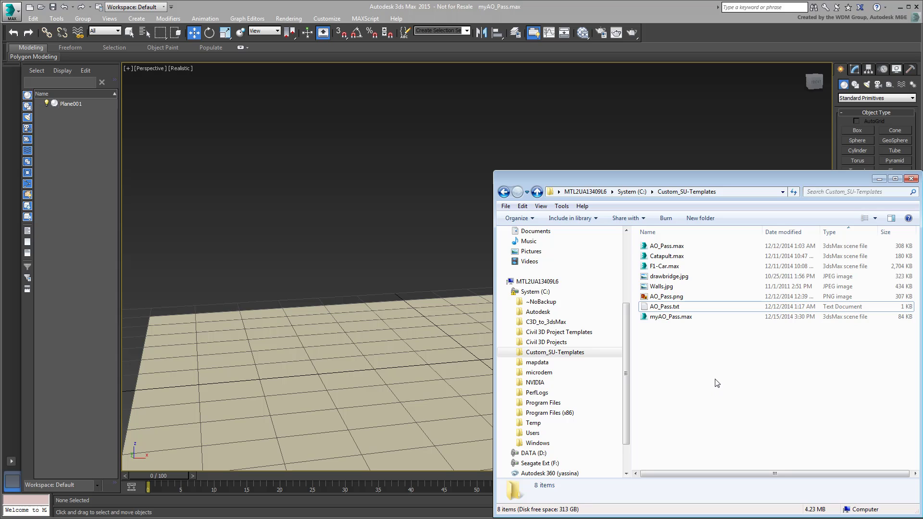
left_click_drag(665, 267, 480, 360)
left_click(499, 378)
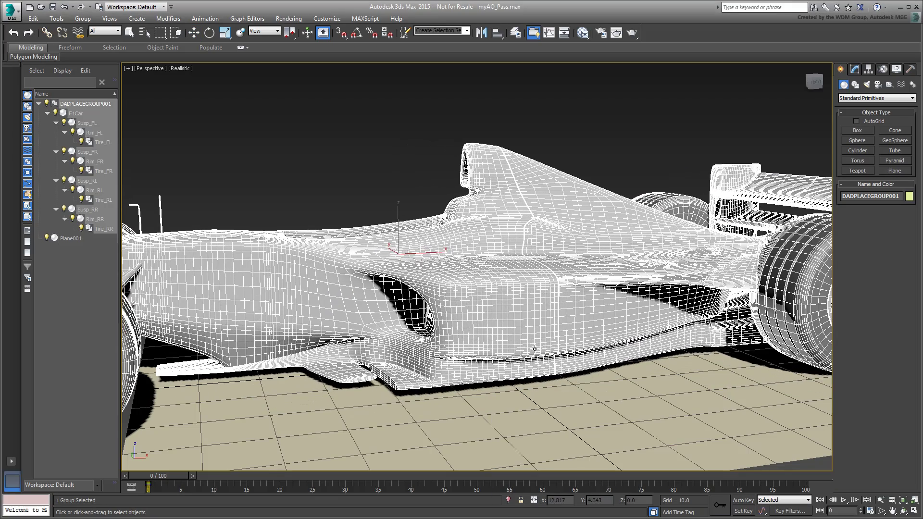
left_click(474, 368)
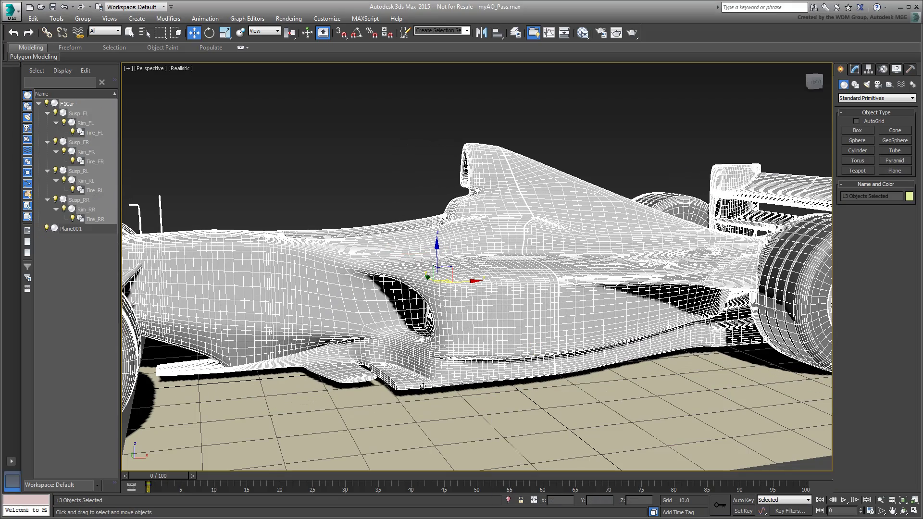
Render the perspective view with the whole car in frame, seen from its front corner
scroll(490, 349, "down", 6)
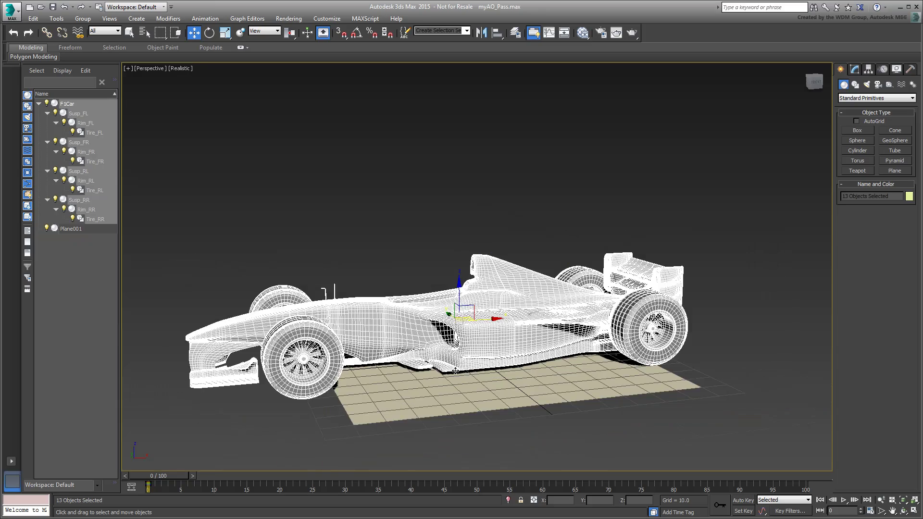
mouse_move(483, 367)
middle_mouse_down()
mouse_move(542, 360)
mouse_move(499, 363)
middle_mouse_up()
scroll(517, 347, "up", 4)
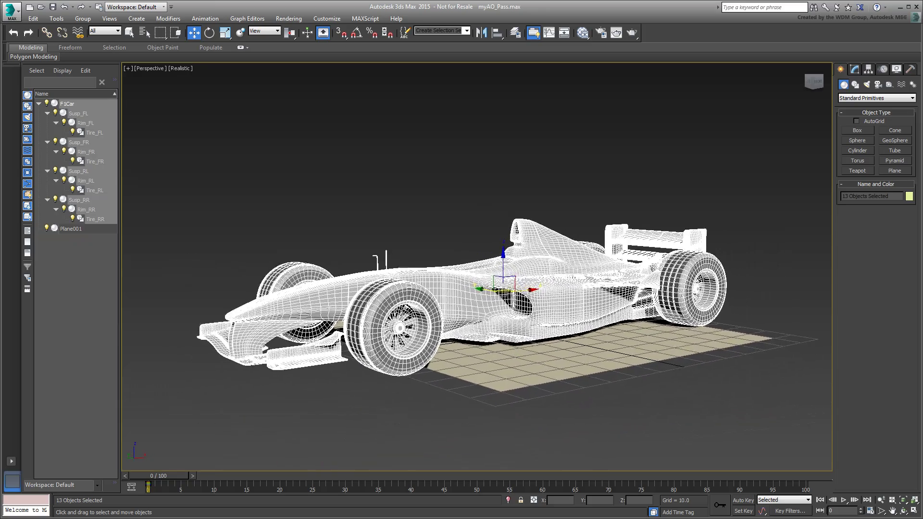
scroll(519, 347, "up", 1)
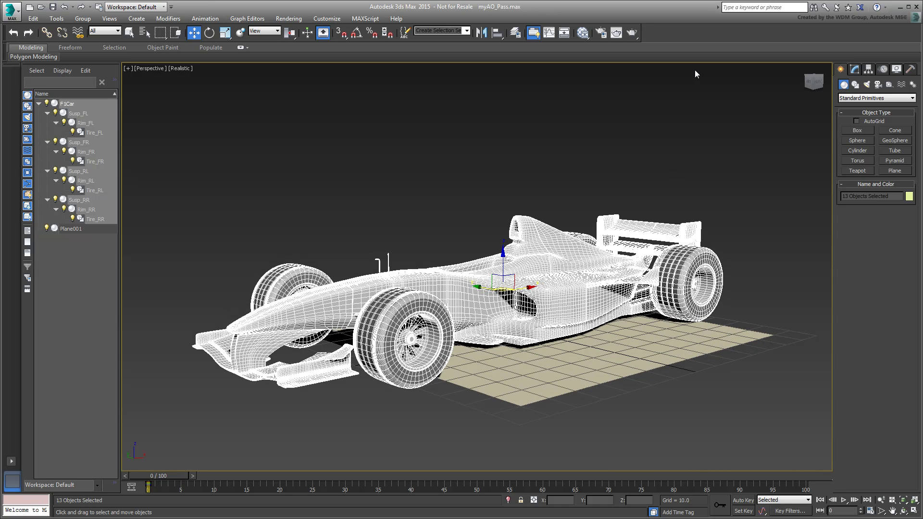
left_click(633, 39)
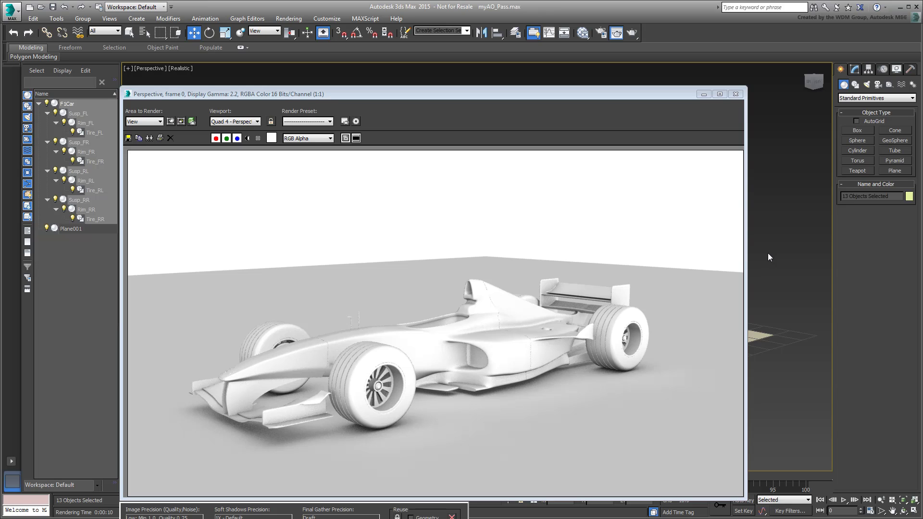
Save the rendered image as myAO_Pass.png in Custom_SU-Templates without an alpha channel, and close the rendered frame window
left_click(128, 138)
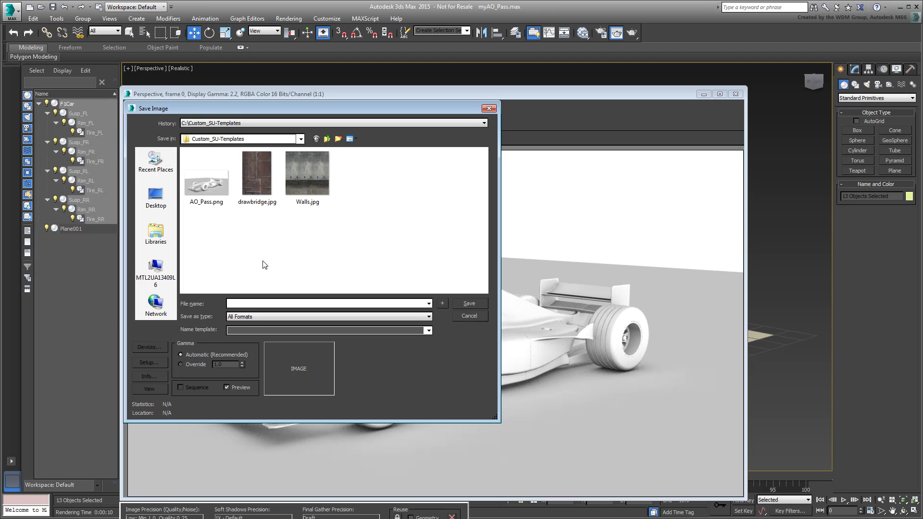
type("myAO")
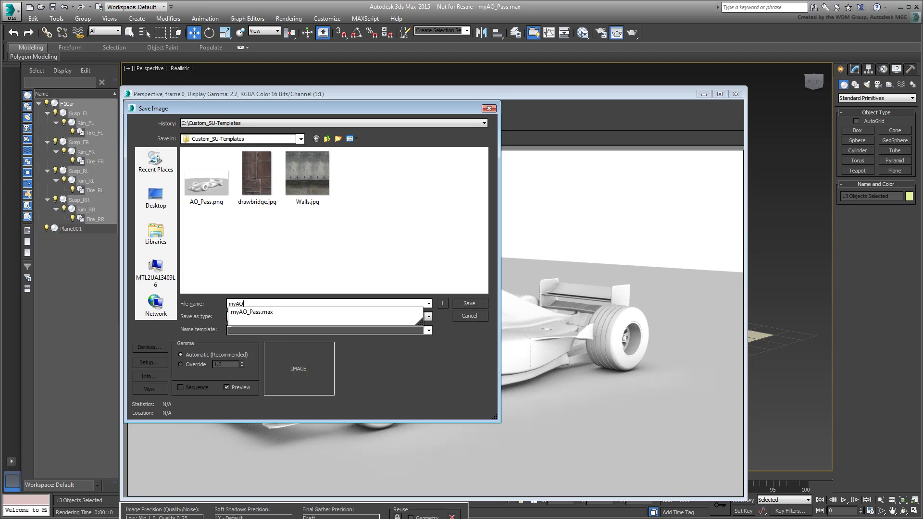
type("_Pass.png")
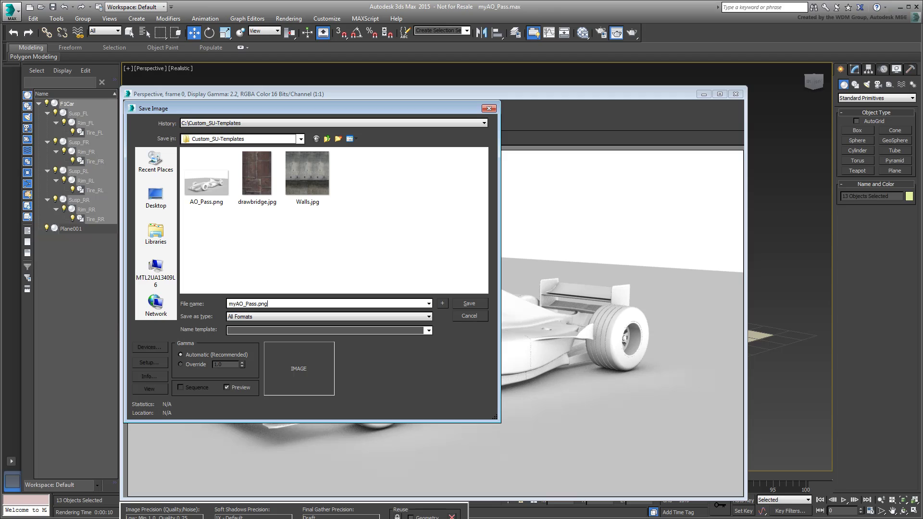
key("Return")
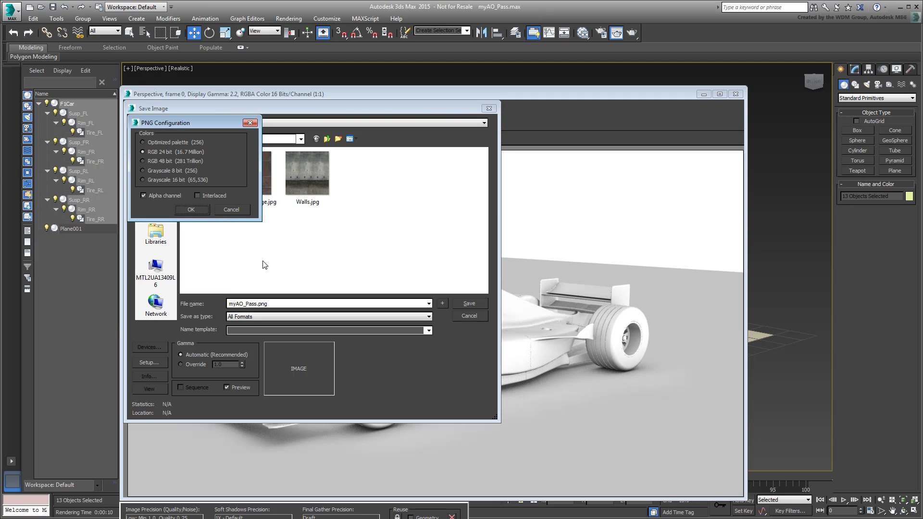
left_click(144, 195)
left_click(192, 210)
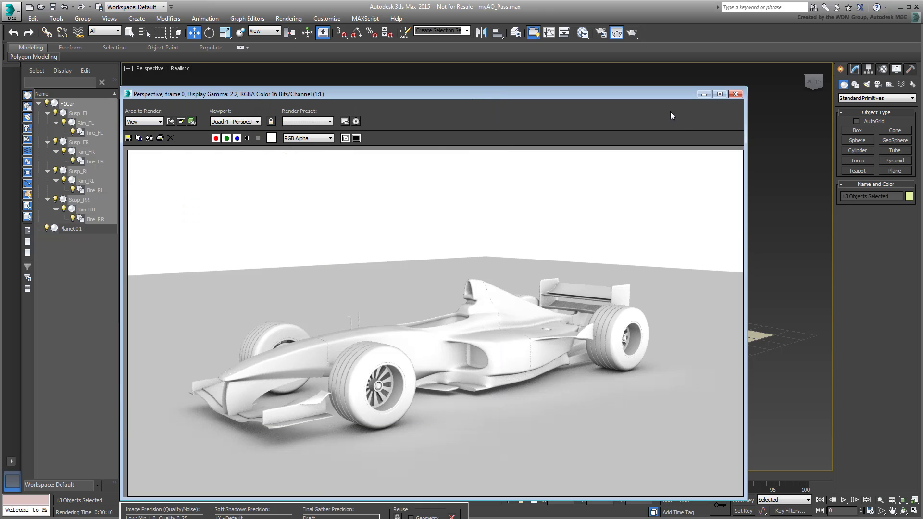
left_click(736, 95)
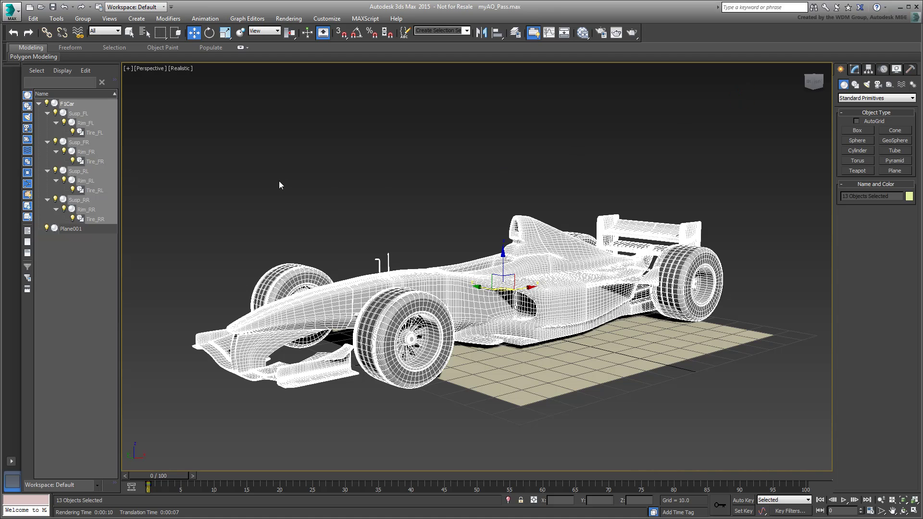
Reset the scene without saving the changes
left_click(10, 10)
left_click(31, 58)
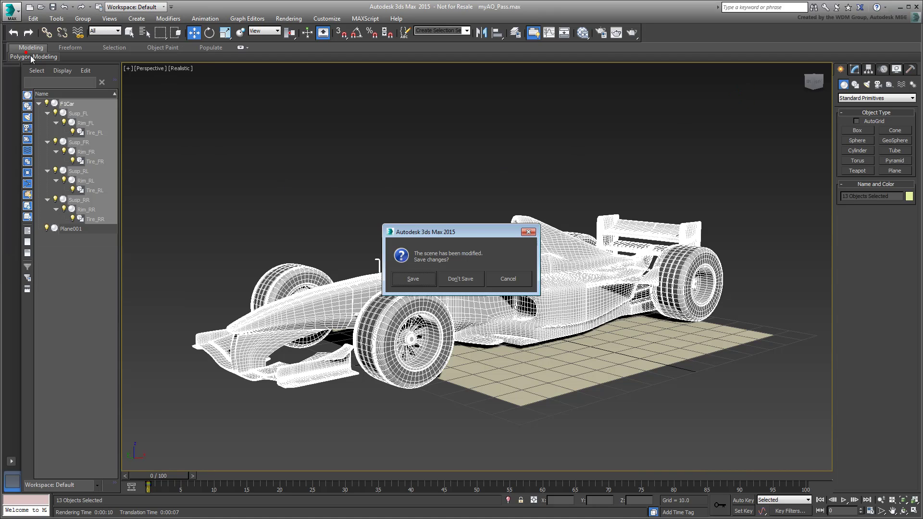
left_click(459, 280)
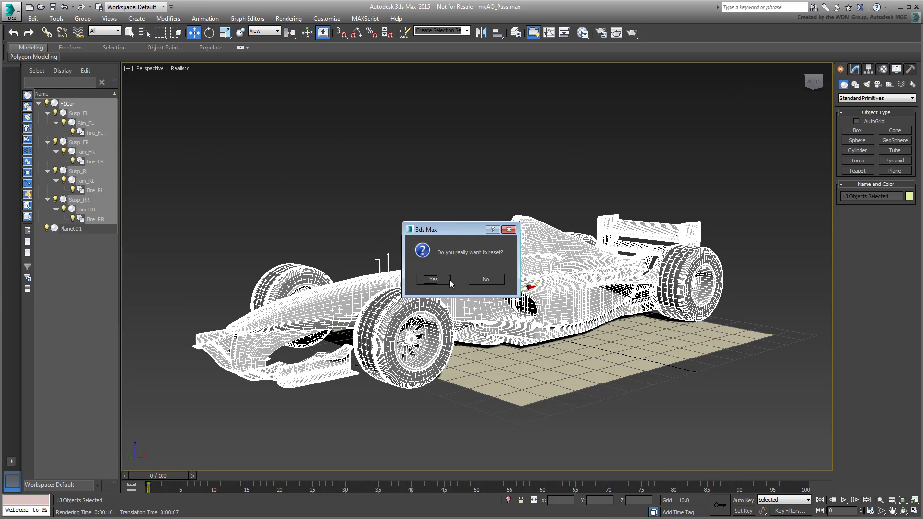
left_click(434, 280)
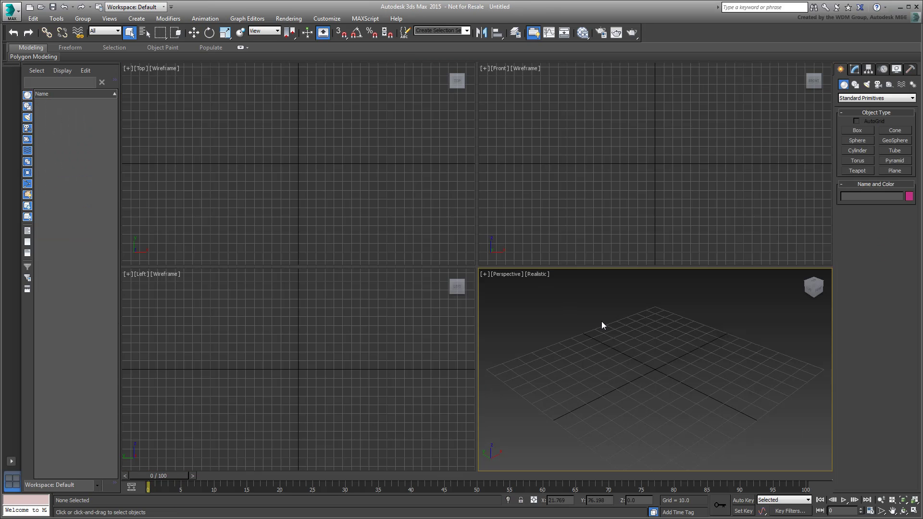
Open the Template Manager from the Welcome Screen and add a new start-up template
left_click(395, 19)
left_click(421, 67)
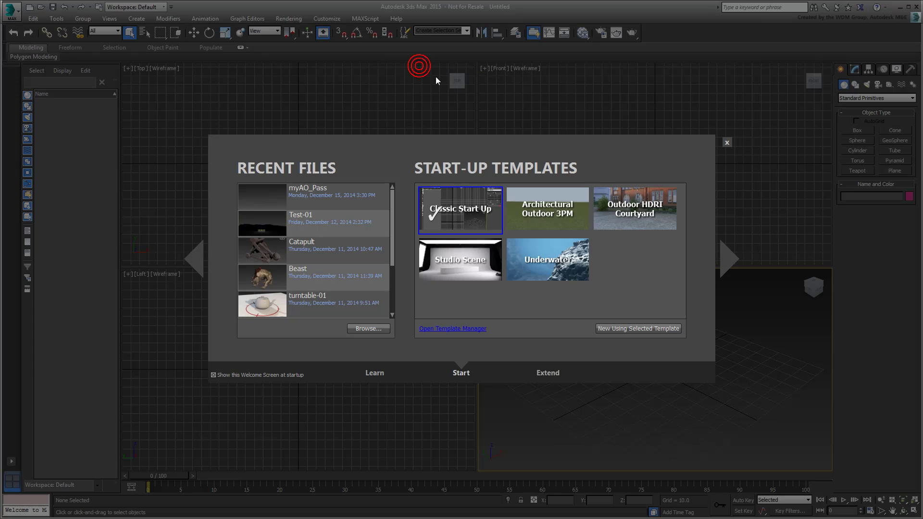
left_click(445, 331)
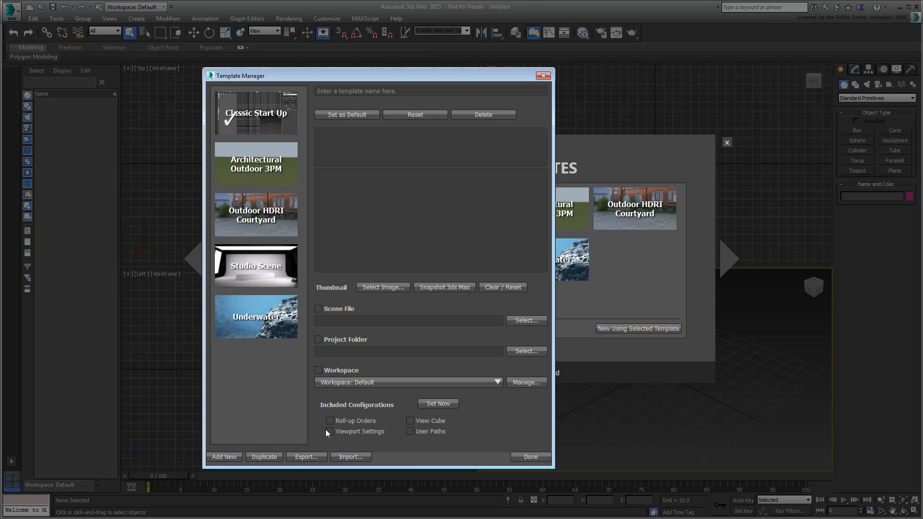
left_click(221, 456)
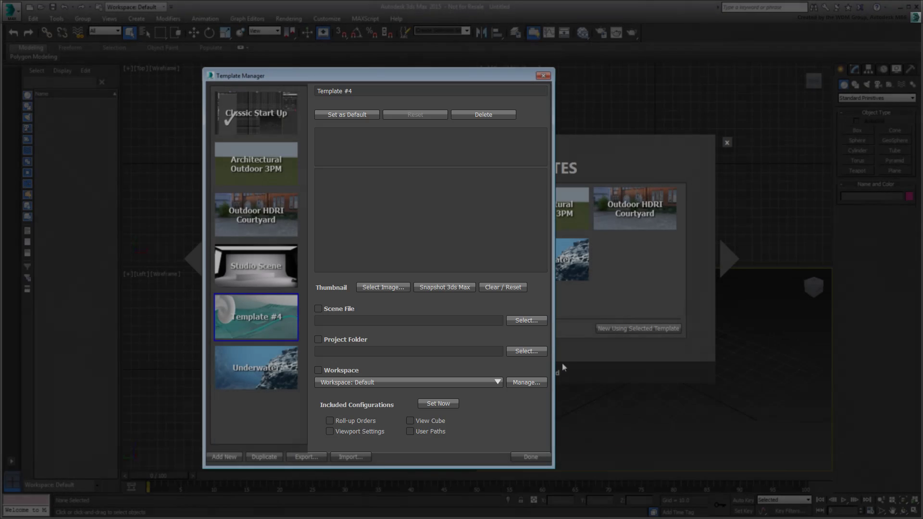
Rename the new start-up template as AO Pass
left_click(367, 92)
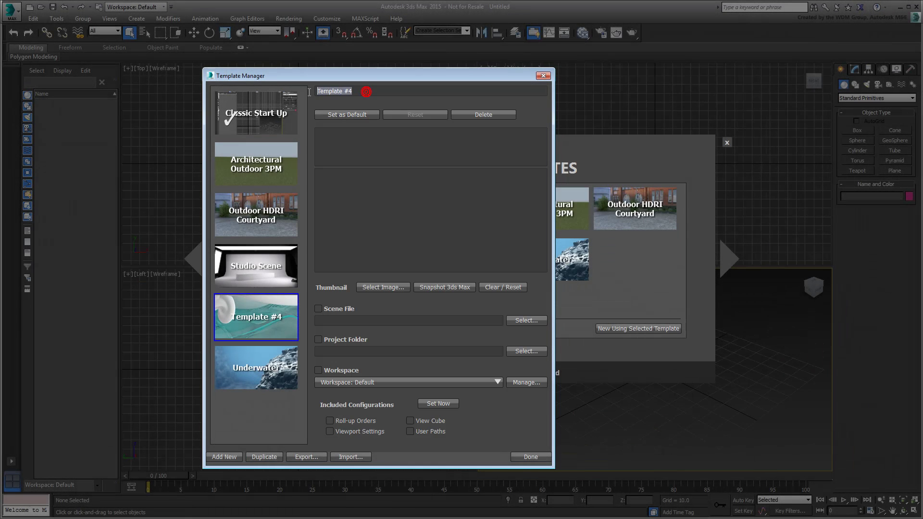
type("AO Pass")
key("Return")
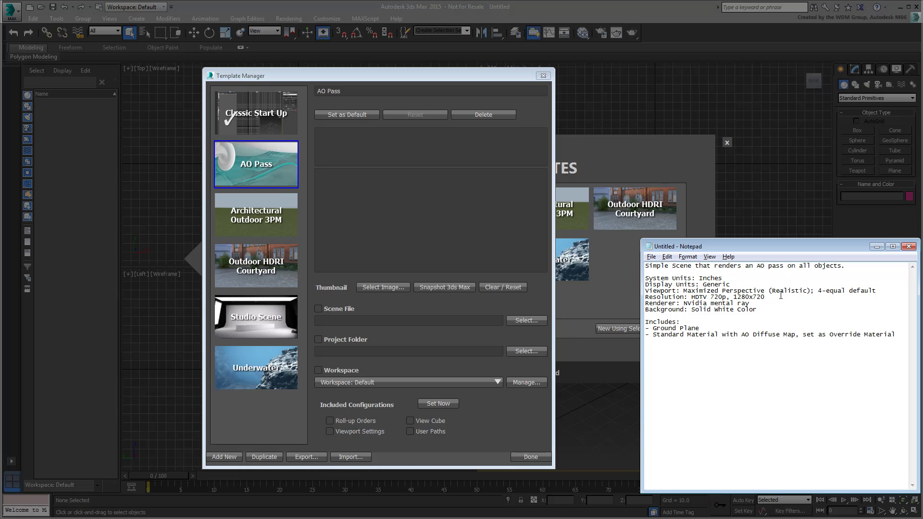
Copy the sentence "Simple Scene that renders an AO pass on all objects." from Notepad into the template's short description
left_click_drag(854, 267, 644, 266)
left_click(667, 257)
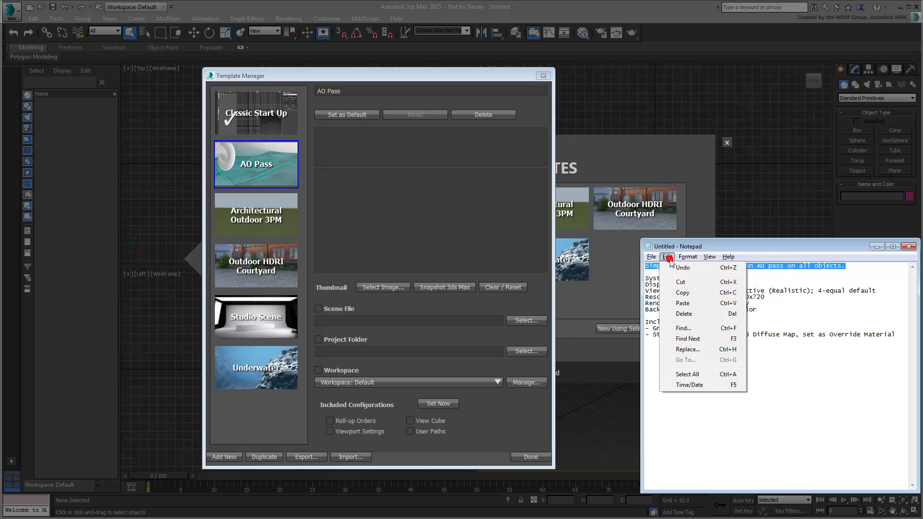
left_click(685, 295)
left_click(354, 147)
key("ctrl+v")
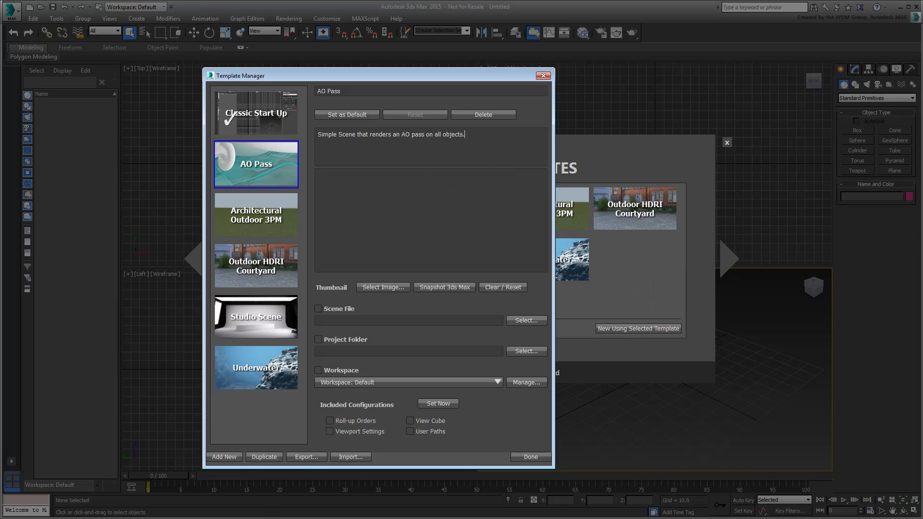
Copy the Notepad notes from System Units through the Includes list into the template's detailed description
key("alt+Tab")
left_click_drag(901, 335, 644, 278)
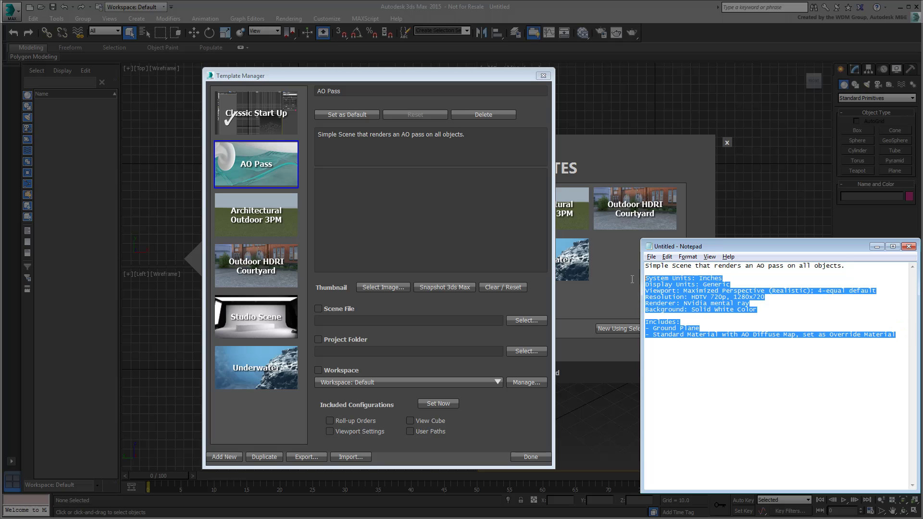
right_click(697, 297)
left_click(720, 329)
left_click(376, 200)
key("ctrl+v")
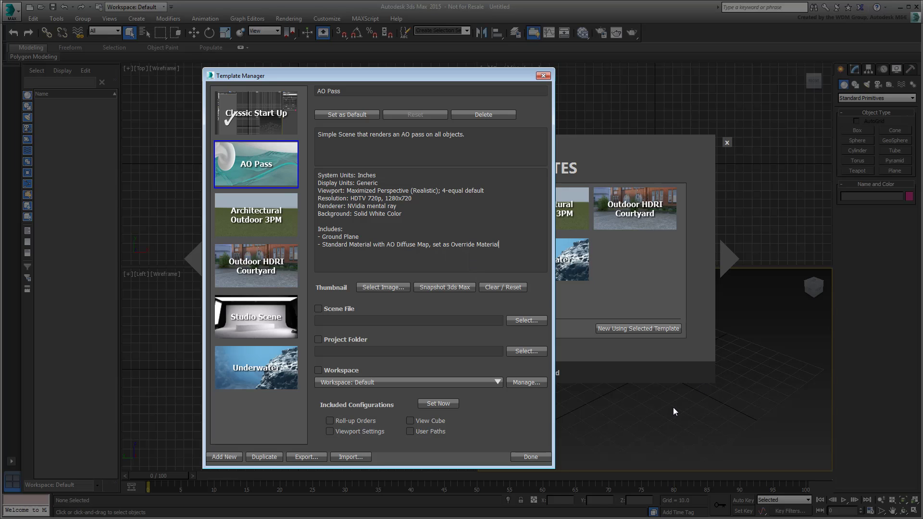
Use AO_Pass.png from Custom_SU-Templates as the template's thumbnail image
left_click(378, 288)
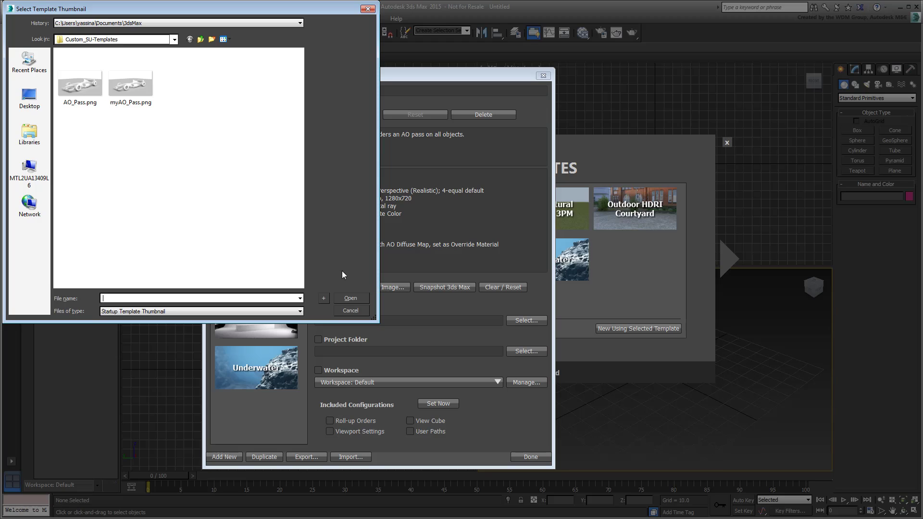
left_click(73, 87)
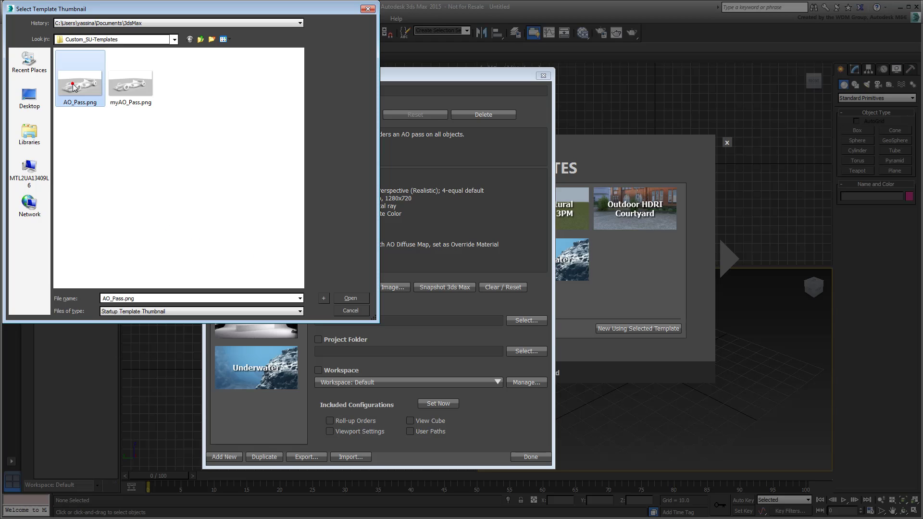
left_click(350, 299)
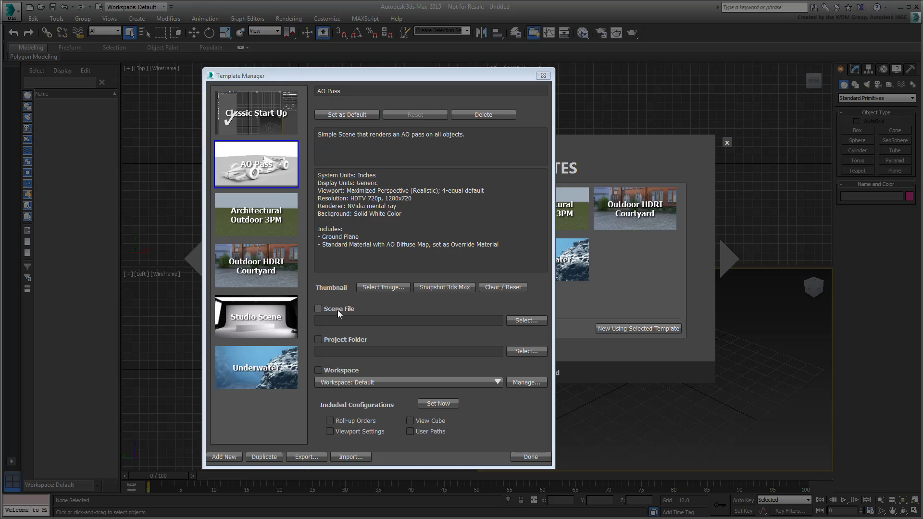
Include a scene file in the template and choose AO_Pass.max from Custom_SU-Templates
left_click(318, 309)
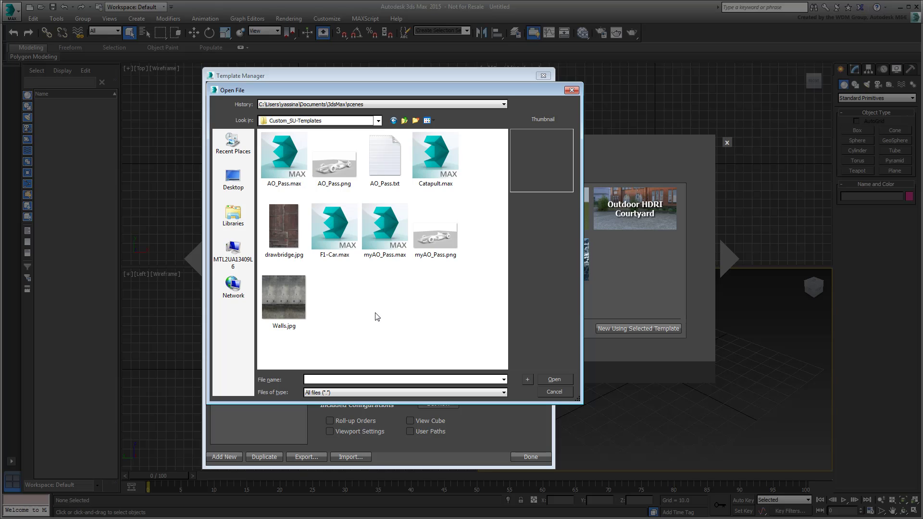
left_click(387, 247)
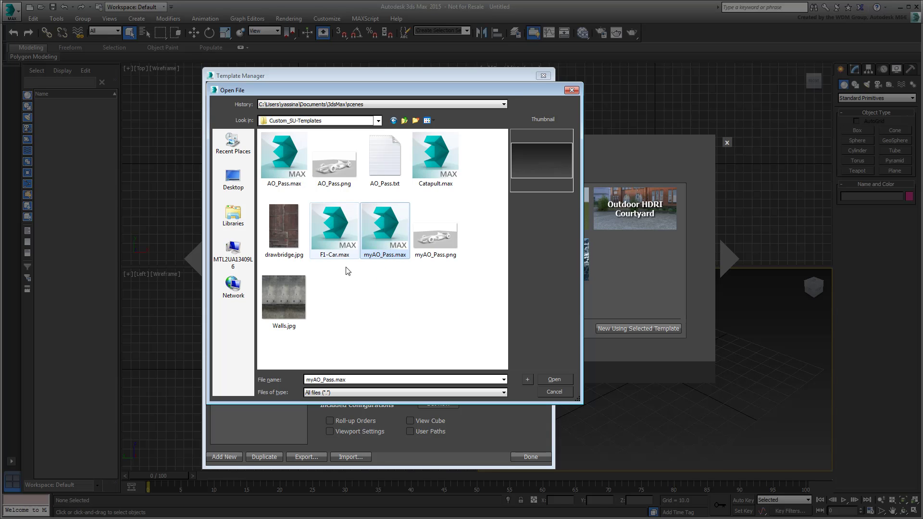
left_click(284, 156)
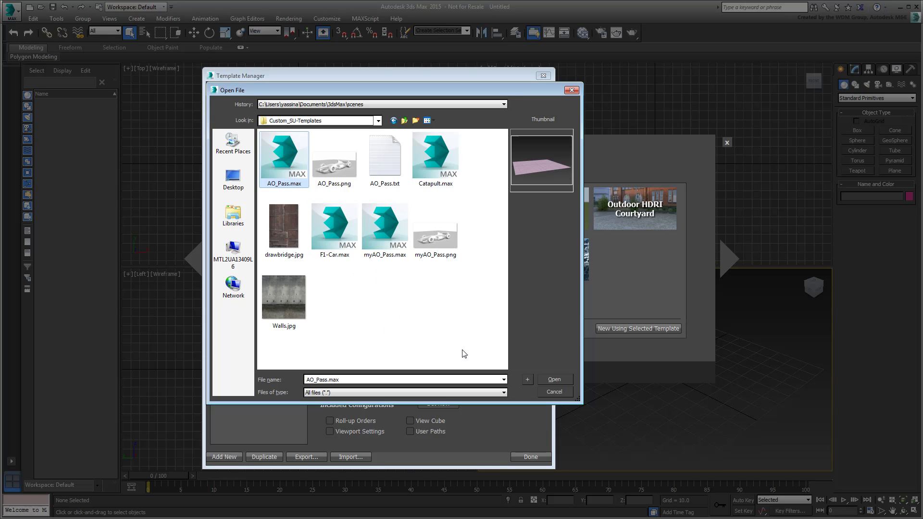
left_click(554, 379)
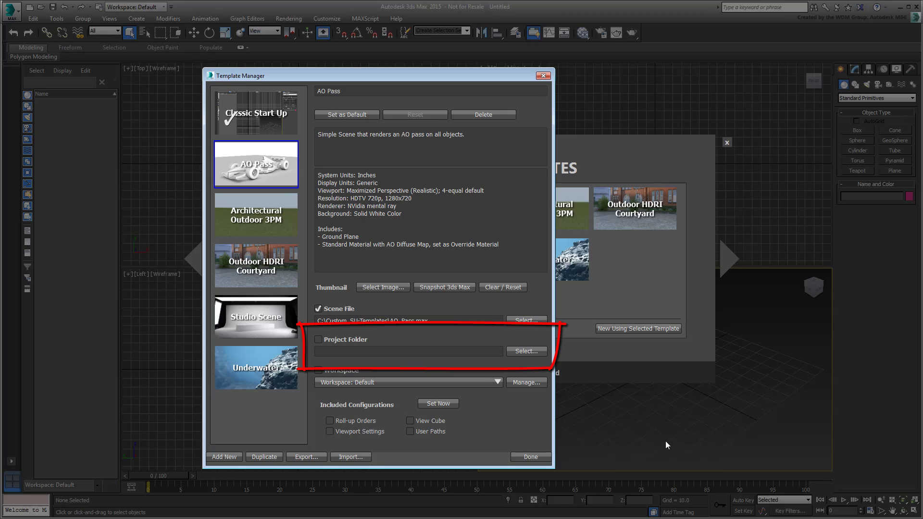
Check the available workspaces, include the View Cube configuration in the template, and close the Template Manager
left_click(497, 383)
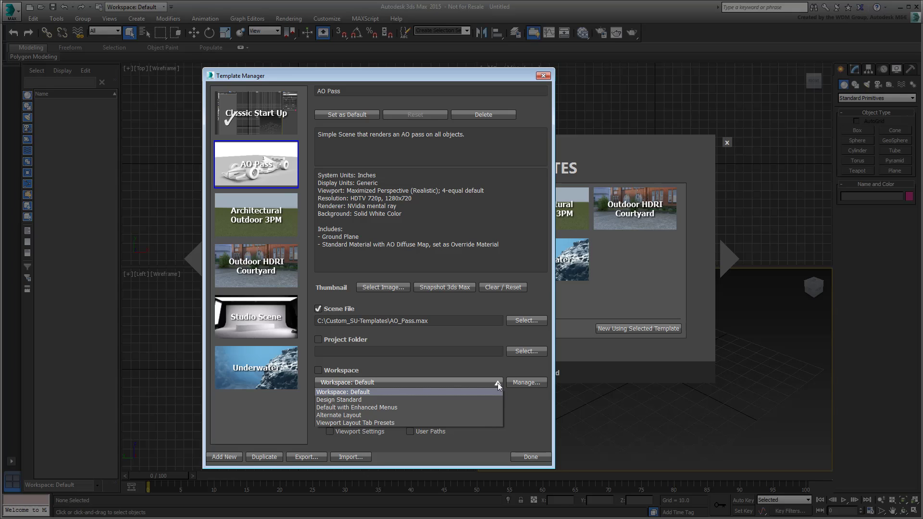
left_click(497, 383)
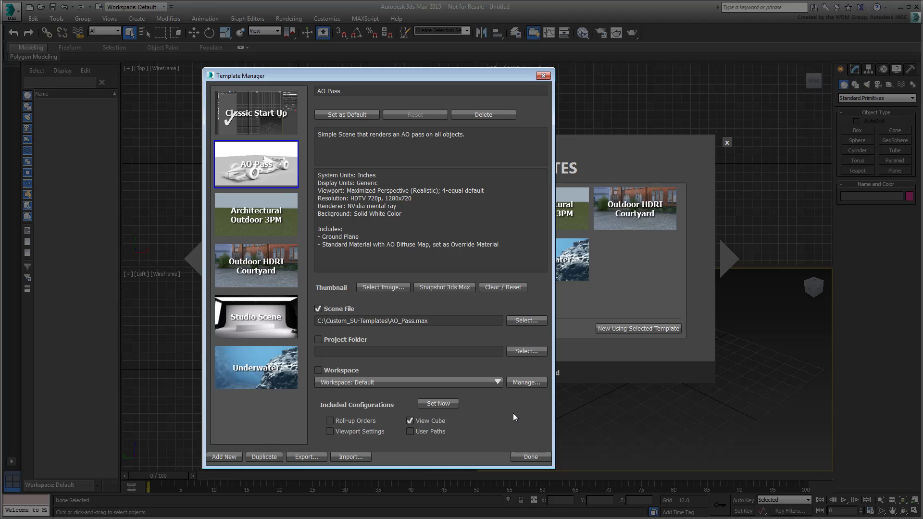
left_click(535, 457)
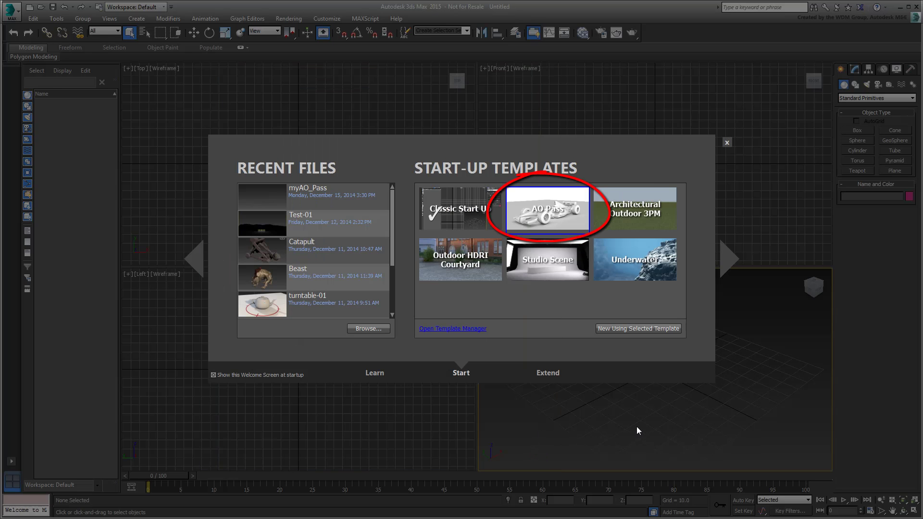
Start a new scene from the AO Pass template and merge Catapult.max from the Custom_SU-Templates folder onto the ground plane
left_click(630, 330)
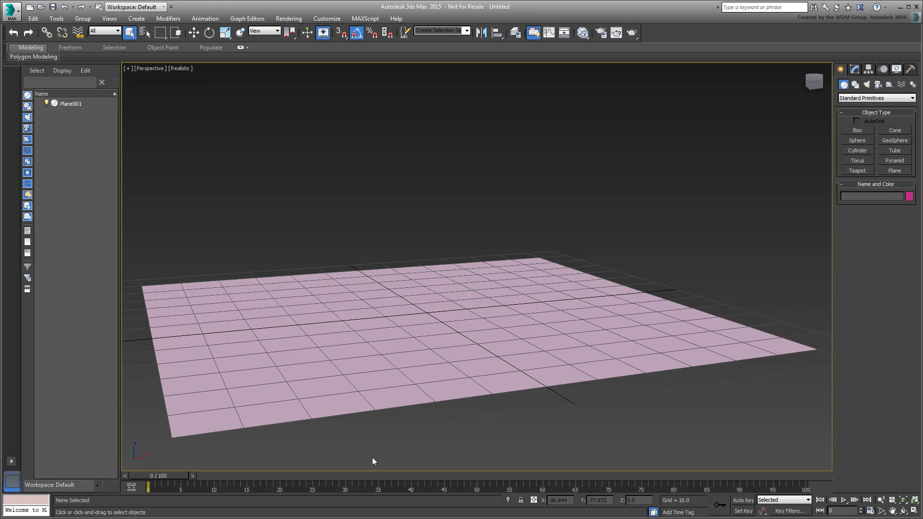
key("alt+Tab")
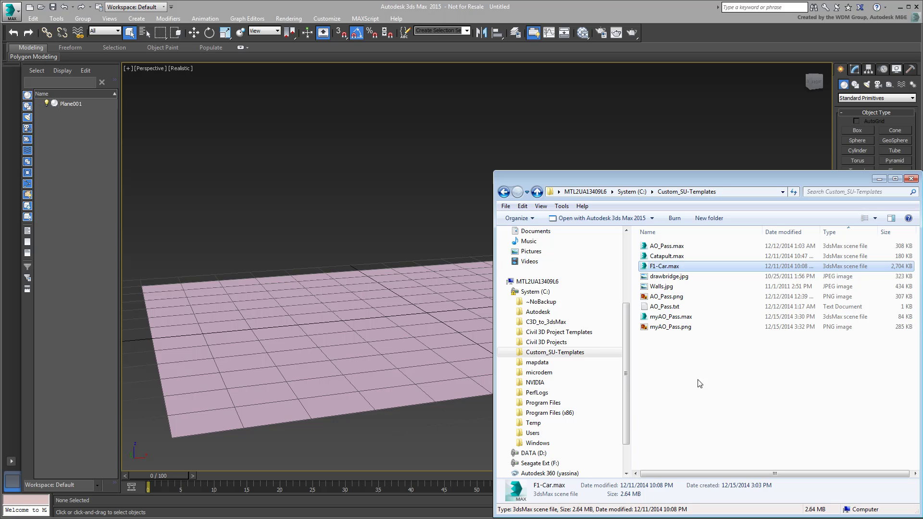
left_click_drag(666, 256, 398, 317)
left_click(423, 332)
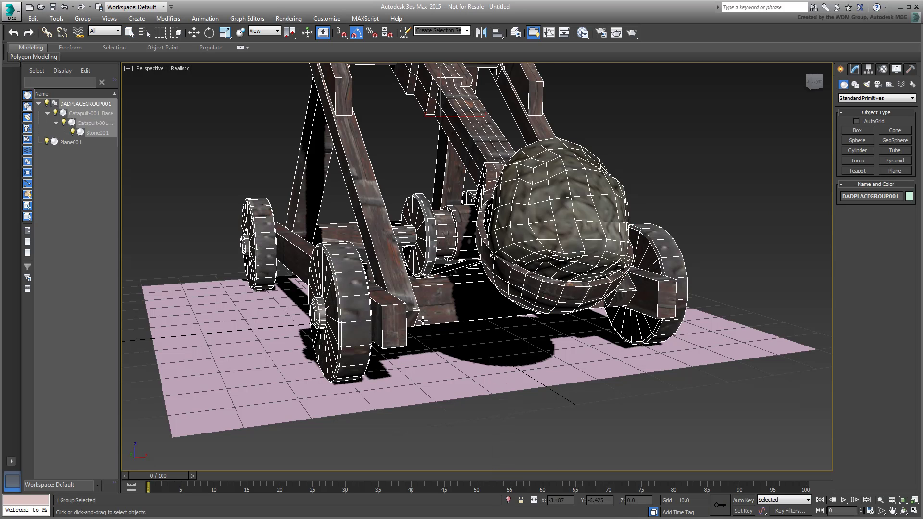
Render the perspective view with the whole catapult framed at an angle, and close the rendered frame window
key("z")
middle_click_drag(569, 340, 476, 337, "alt")
left_click(616, 32)
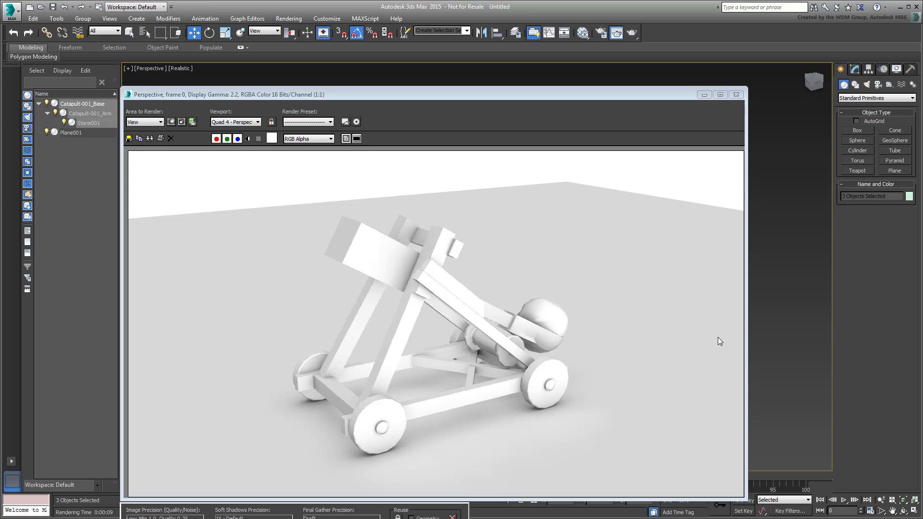
left_click(736, 95)
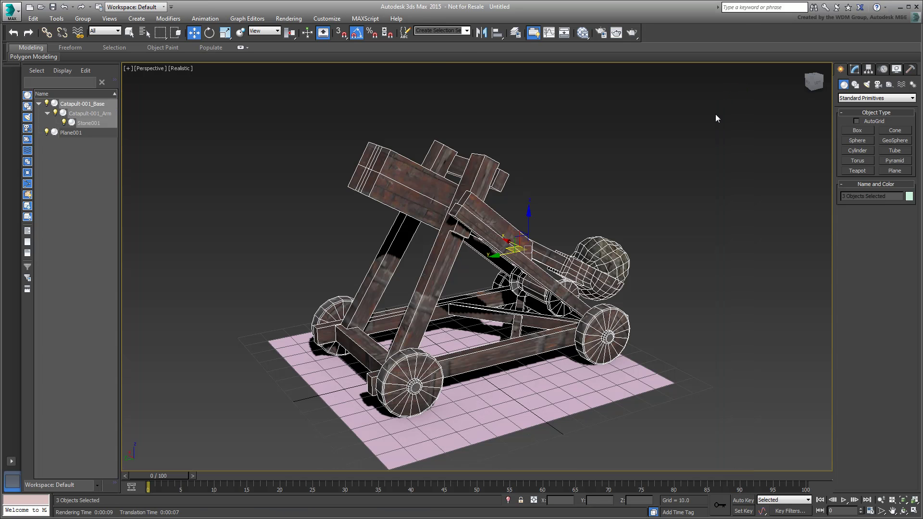
Open the Welcome Screen with the start-up templates
left_click(396, 18)
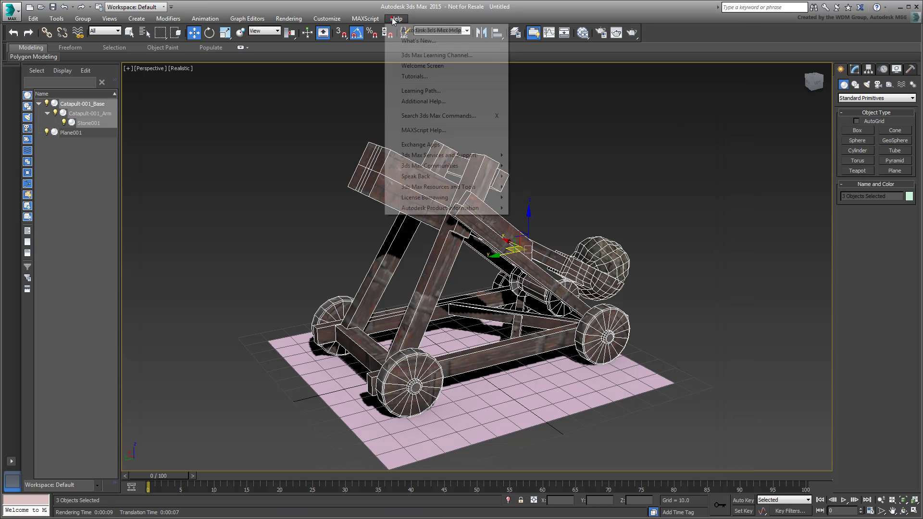
left_click(423, 66)
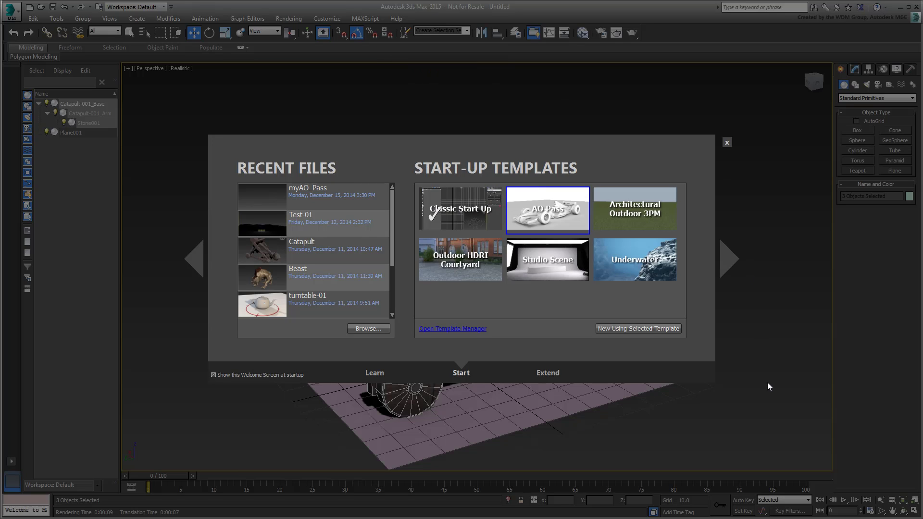